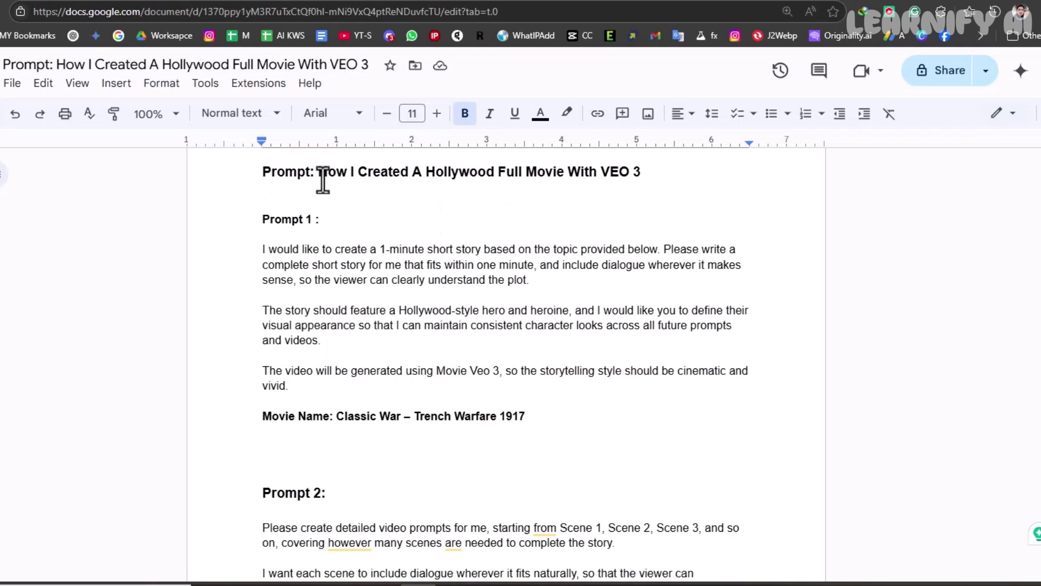
Copy the whole Prompt 1 story request text from the Google Doc
drag(323, 178, 589, 182)
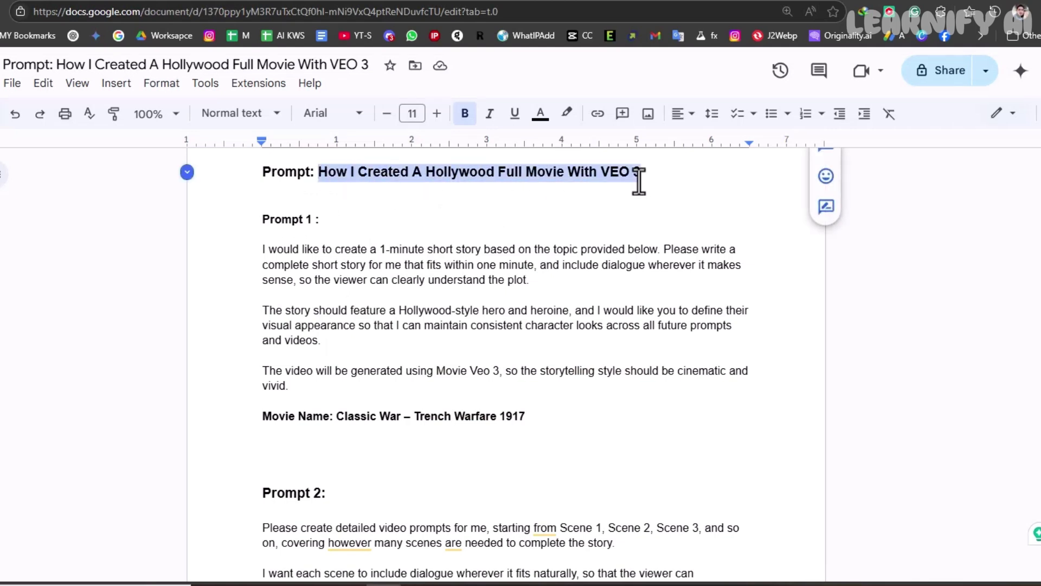
click(299, 251)
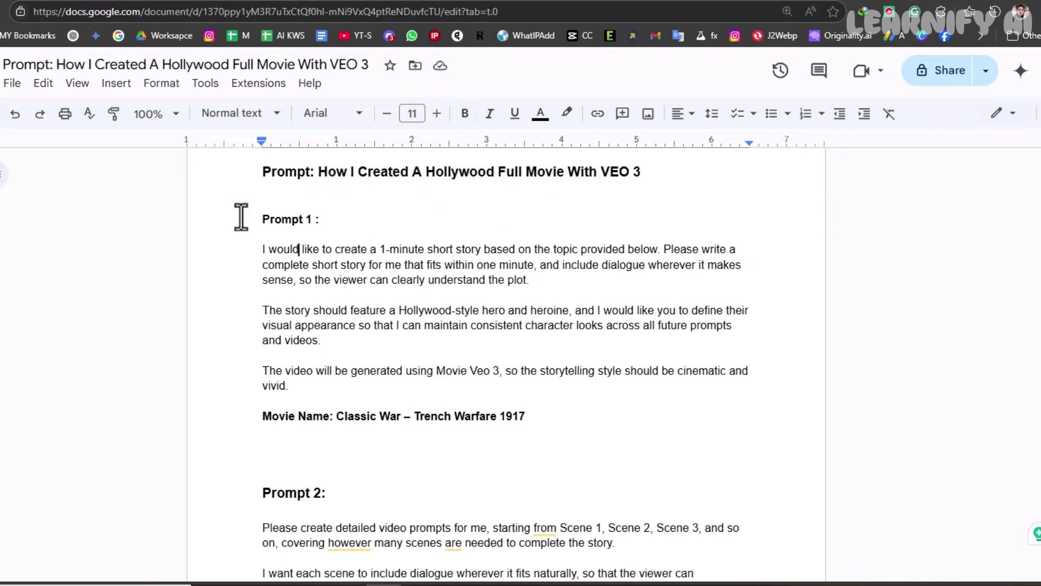
drag(240, 218, 365, 225)
click(312, 280)
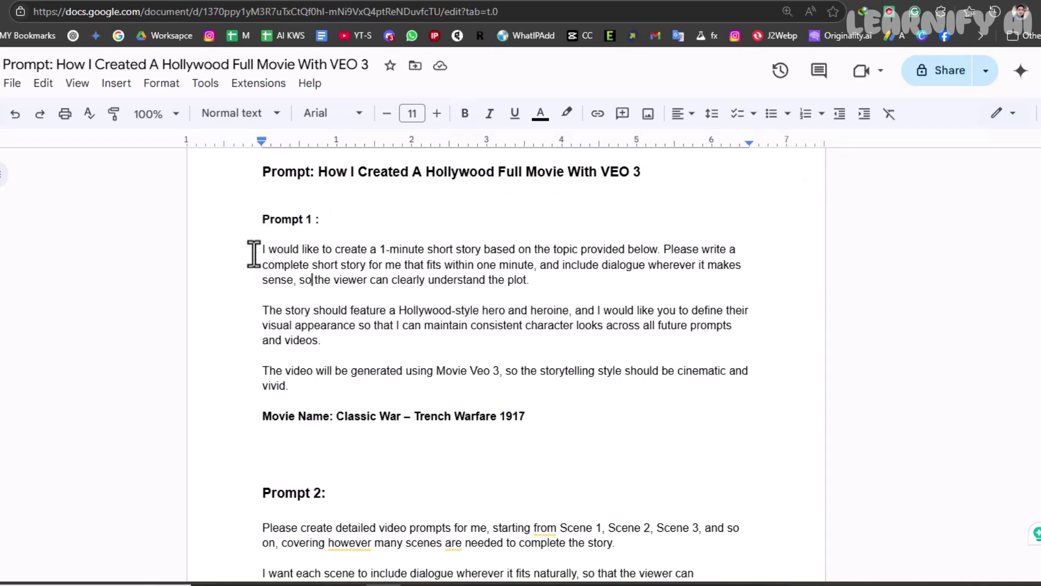
drag(322, 268, 549, 420)
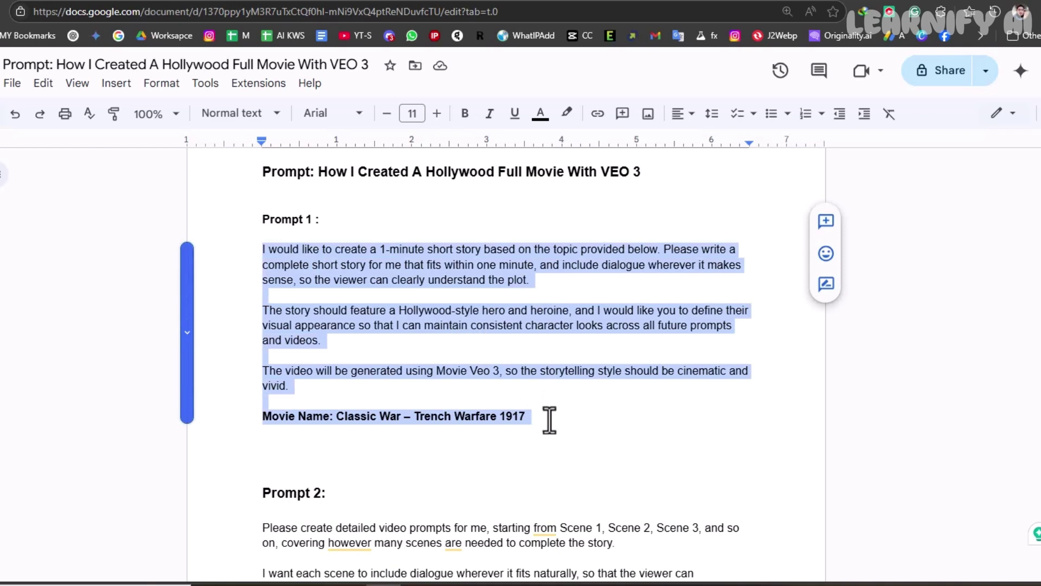
right_click(490, 326)
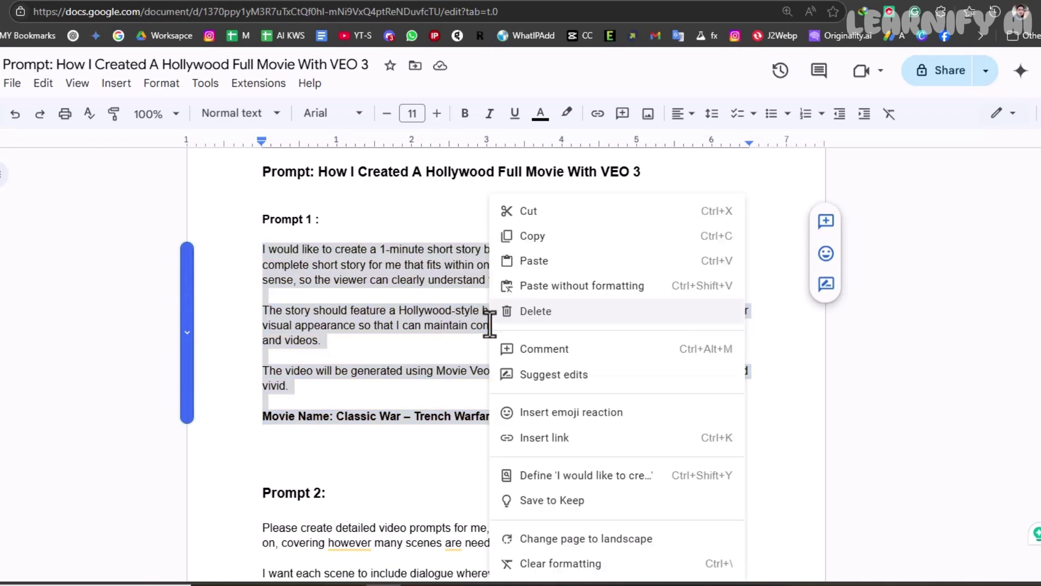
click(530, 236)
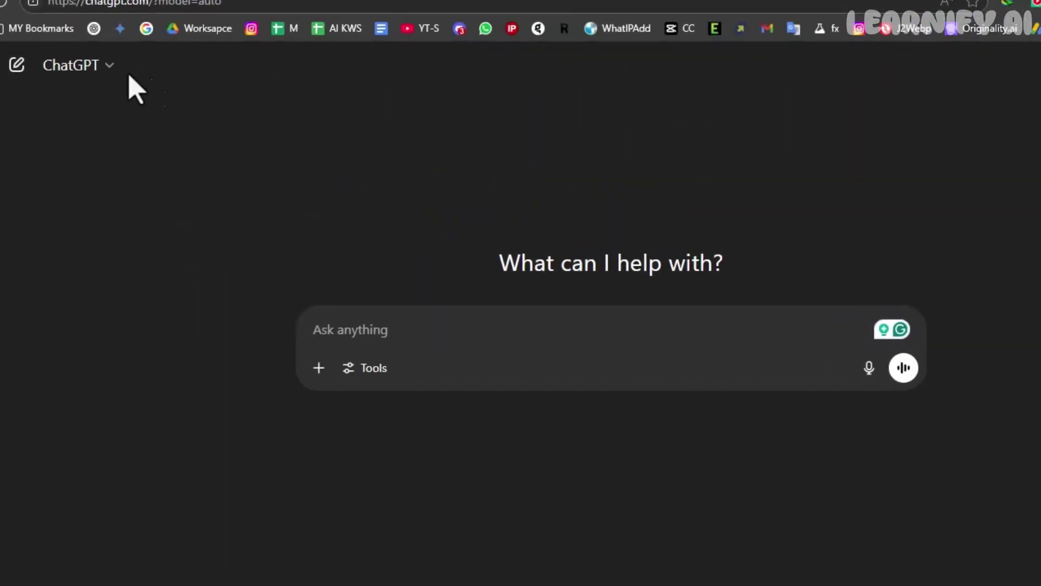
Paste the Prompt 1 story request into the new ChatGPT message box
click(176, 65)
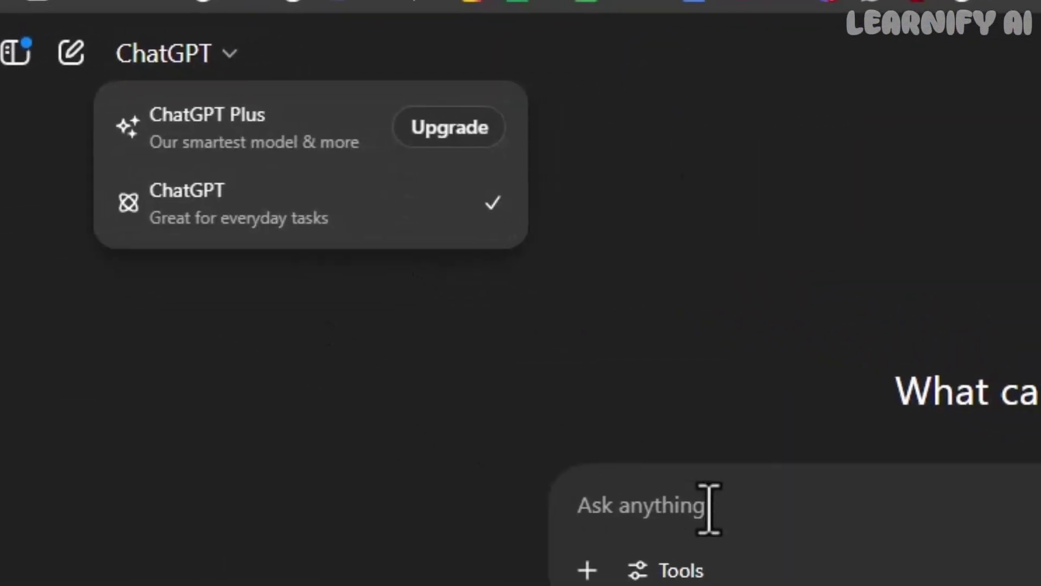
click(619, 459)
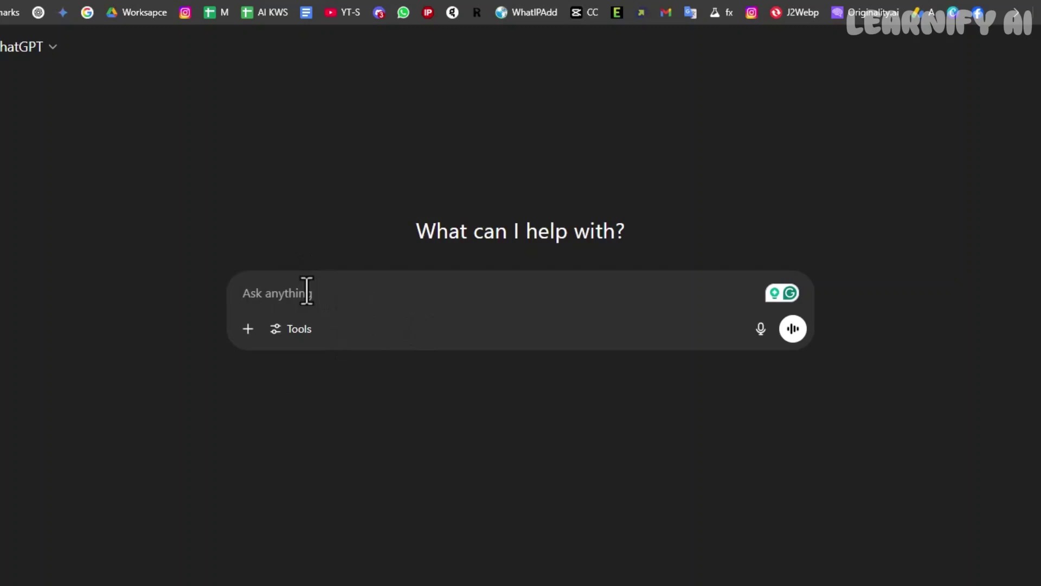
key(ctrl+v)
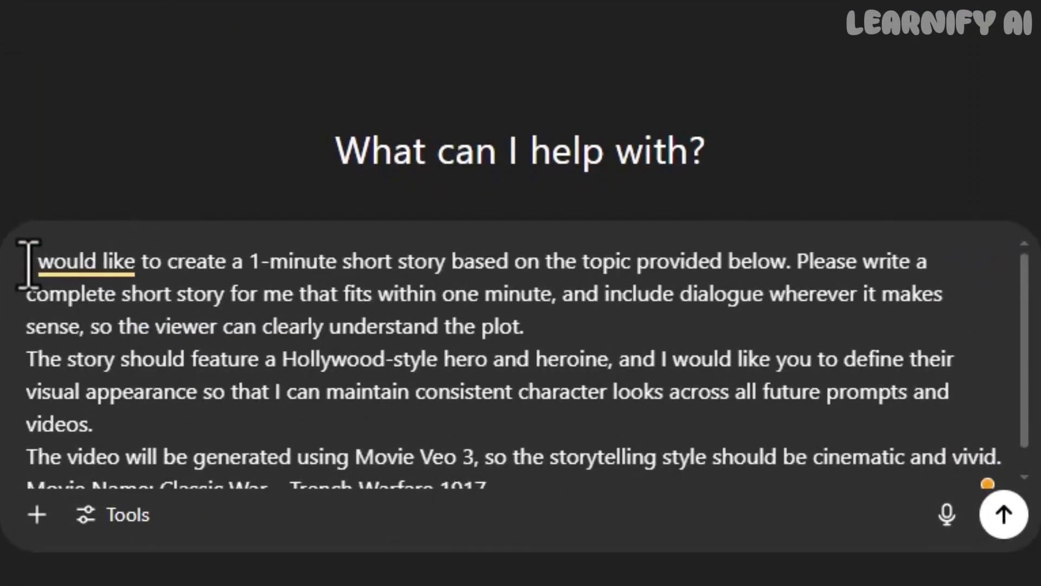
Try other story lengths in the request, leaving it at 1-minute
drag(27, 261, 938, 262)
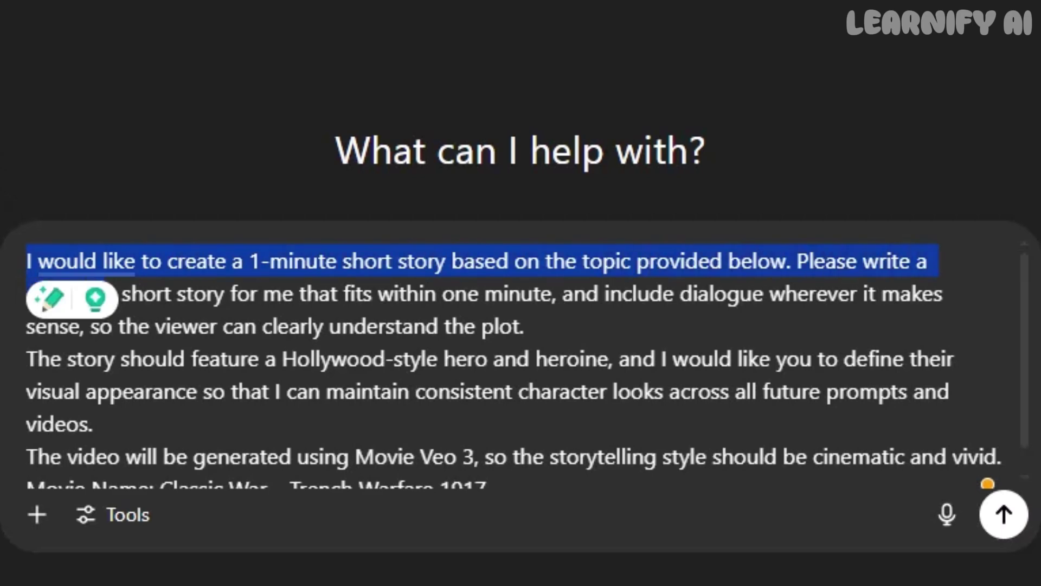
click(490, 454)
click(261, 262)
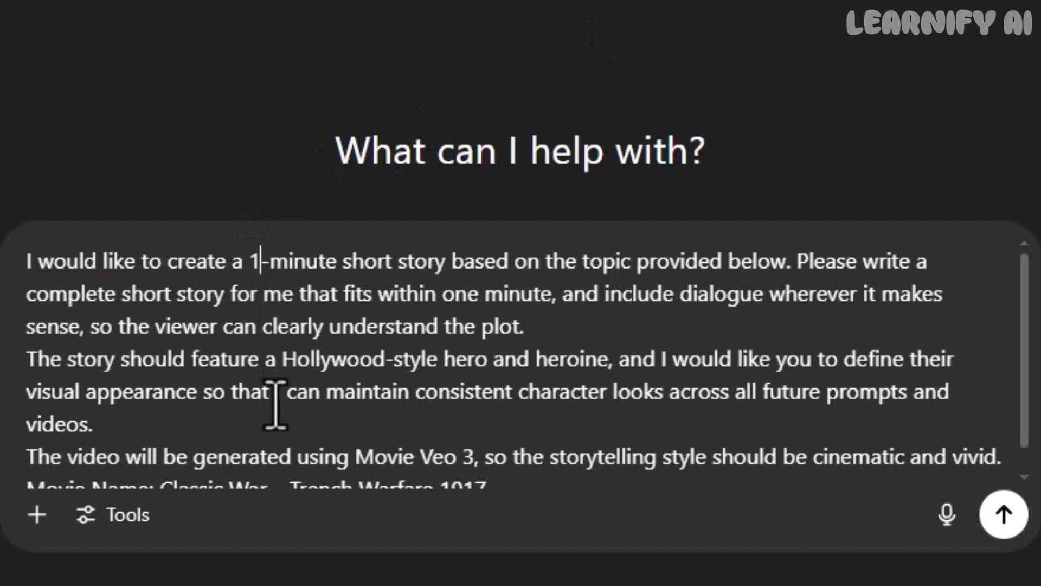
text(0)
key(BackSpace)
key(BackSpace)
text(50)
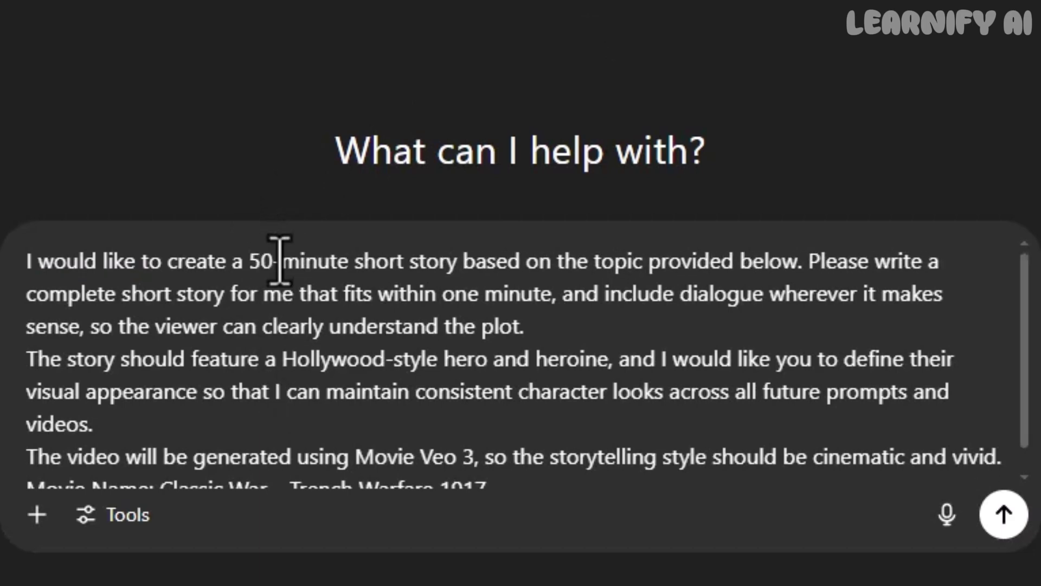
key(BackSpace)
key(BackSpace)
text(1)
Review the pasted request through the Veo 3 style line and 'Classic War – Trench Warfare 1917'
click(797, 262)
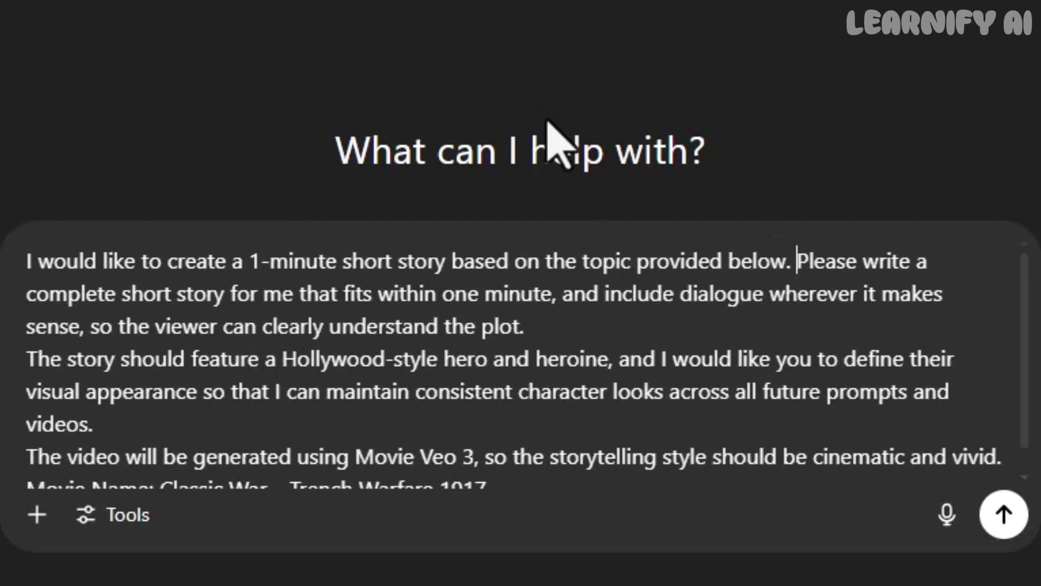
key(ctrl+shift+Right)
key(ctrl+shift+Right)
key(ctrl+shift+Right)
key(ctrl+shift+Right)
key(ctrl+shift+Right)
key(ctrl+shift+Right)
key(ctrl+shift+Right)
key(ctrl+shift+Right)
key(ctrl+shift+Right)
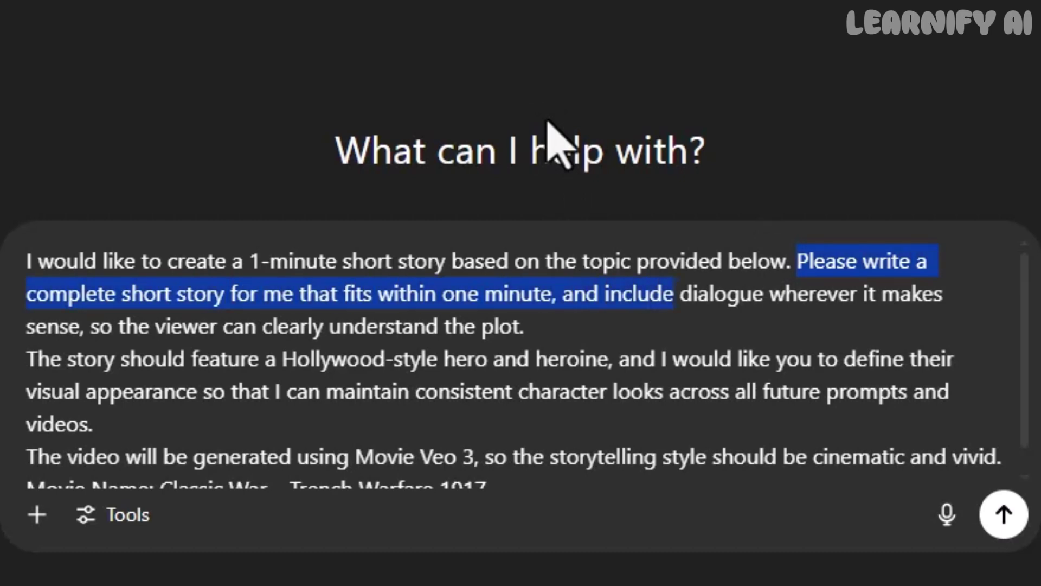
key(shift+Right)
key(shift+Right)
key(shift+Right)
key(shift+Right)
key(shift+Right)
key(shift+Right)
key(shift+Right)
key(shift+Right)
key(shift+Right)
key(shift+Right)
key(shift+Right)
key(shift+Right)
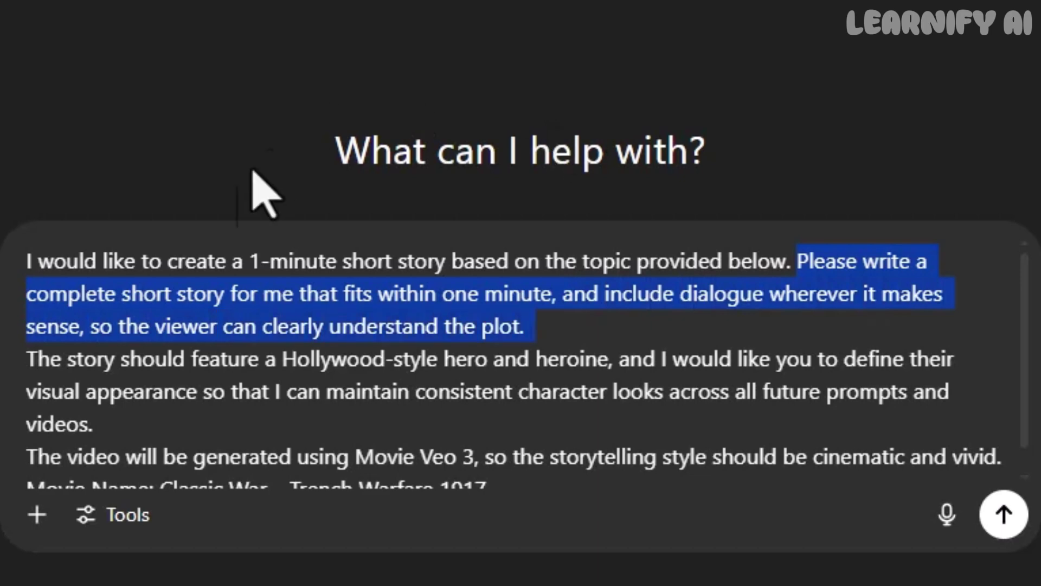
click(30, 355)
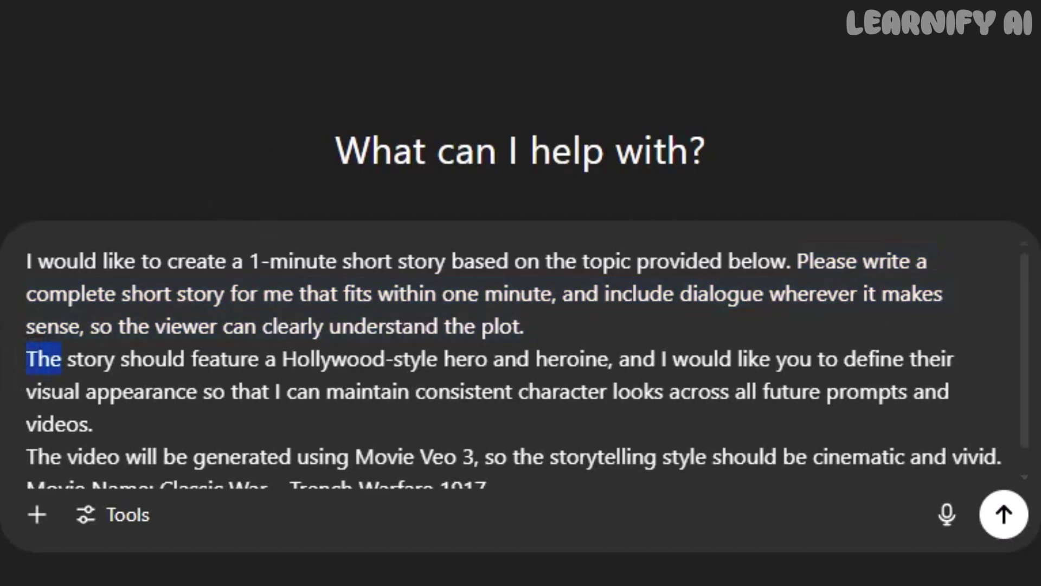
key(shift+Right)
key(shift+Right)
key(shift+Right)
key(shift+Right)
key(shift+Right)
key(shift+Right)
key(shift+Right)
key(shift+Right)
key(shift+Right)
key(shift+Right)
key(shift+Right)
key(shift+Right)
key(shift+Right)
key(shift+Right)
key(shift+Right)
key(shift+Right)
key(shift+Right)
key(shift+Right)
key(shift+Right)
key(shift+Right)
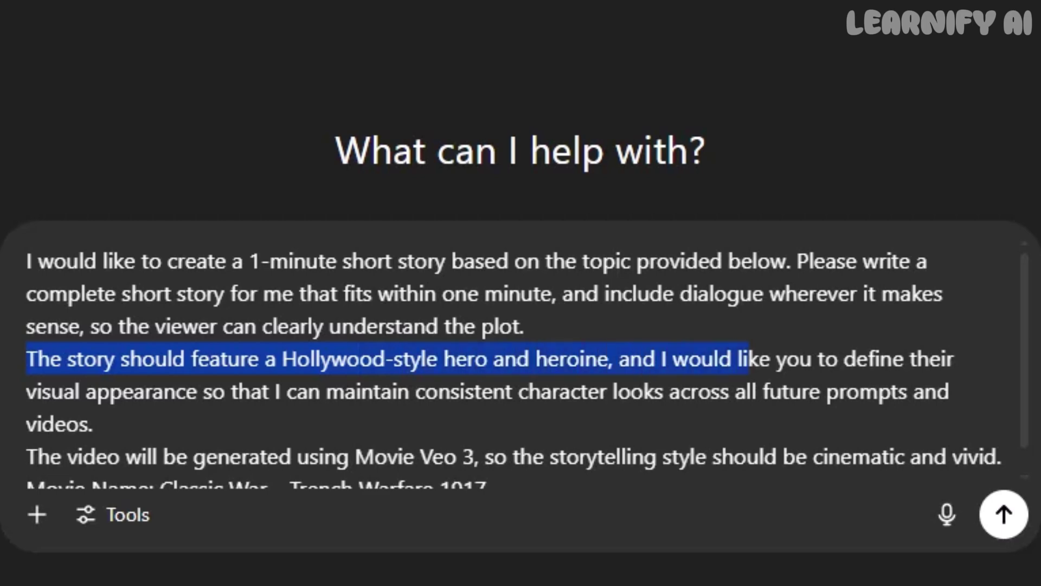
key(shift+Right)
key(shift+Right)
key(shift+Right)
key(shift+Right)
key(shift+Right)
key(shift+Right)
key(shift+Right)
key(shift+Right)
key(shift+Right)
key(shift+Right)
key(shift+Right)
key(shift+Right)
key(shift+Right)
key(shift+Right)
key(shift+Right)
key(shift+Right)
key(shift+Right)
key(shift+Right)
key(shift+Right)
key(shift+Right)
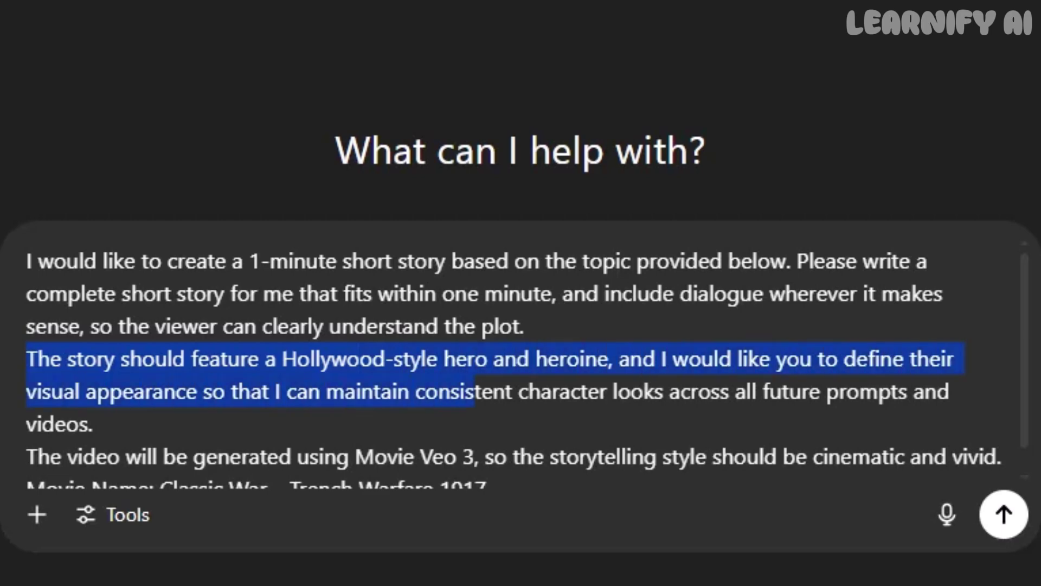
key(shift+Right)
key(shift+Right)
key(shift+Right)
key(shift+Right)
key(shift+Right)
key(shift+Right)
key(shift+Right)
key(shift+Right)
key(shift+Right)
key(shift+Right)
key(shift+Right)
key(shift+Right)
key(shift+Right)
key(shift+Right)
key(shift+Right)
key(shift+Right)
key(shift+Right)
key(shift+Right)
key(shift+Right)
key(shift+Right)
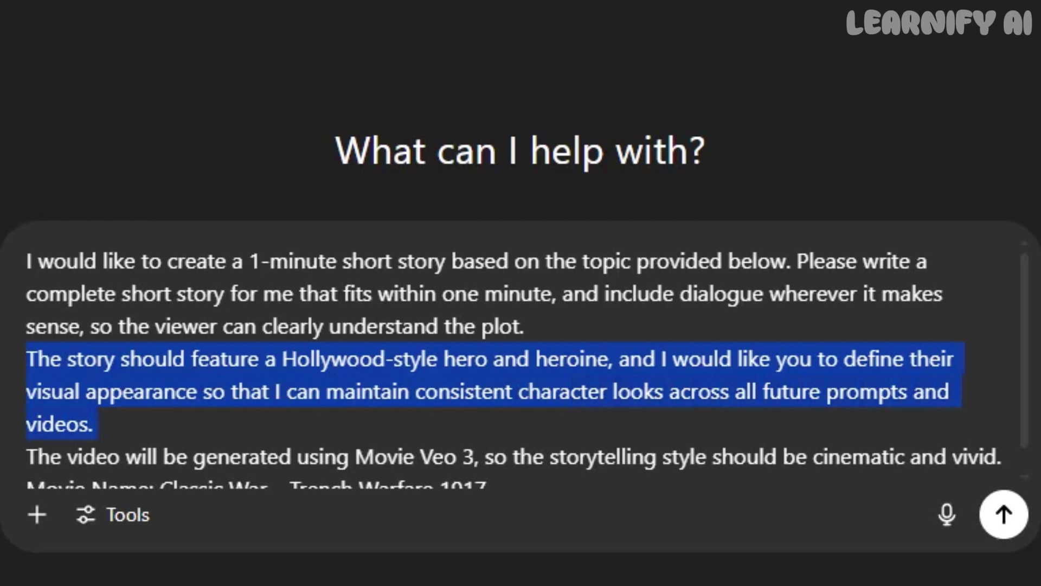
key(Right)
key(shift+Right)
key(shift+Right)
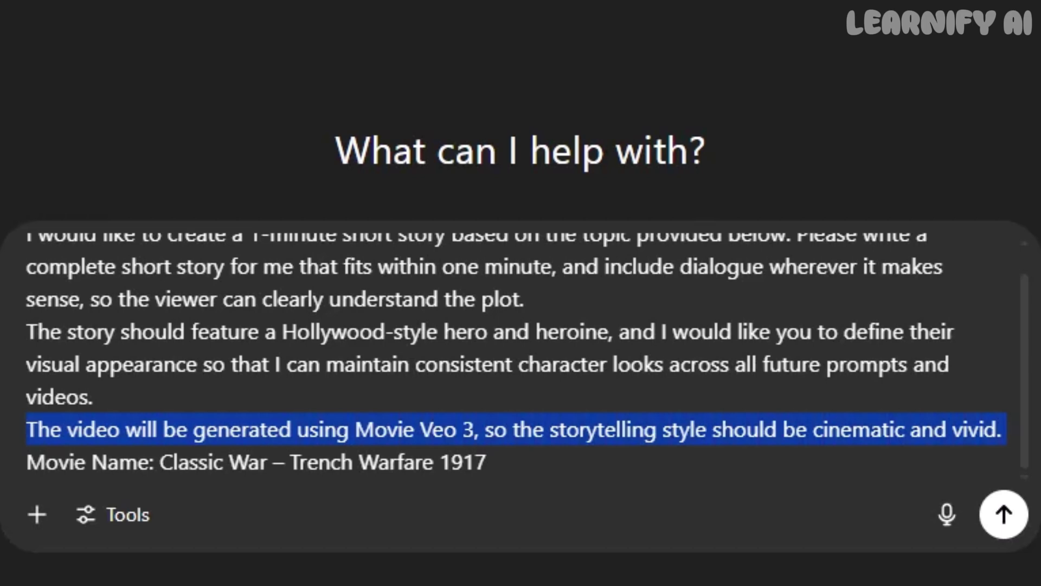
drag(1004, 429, 577, 474)
click(186, 458)
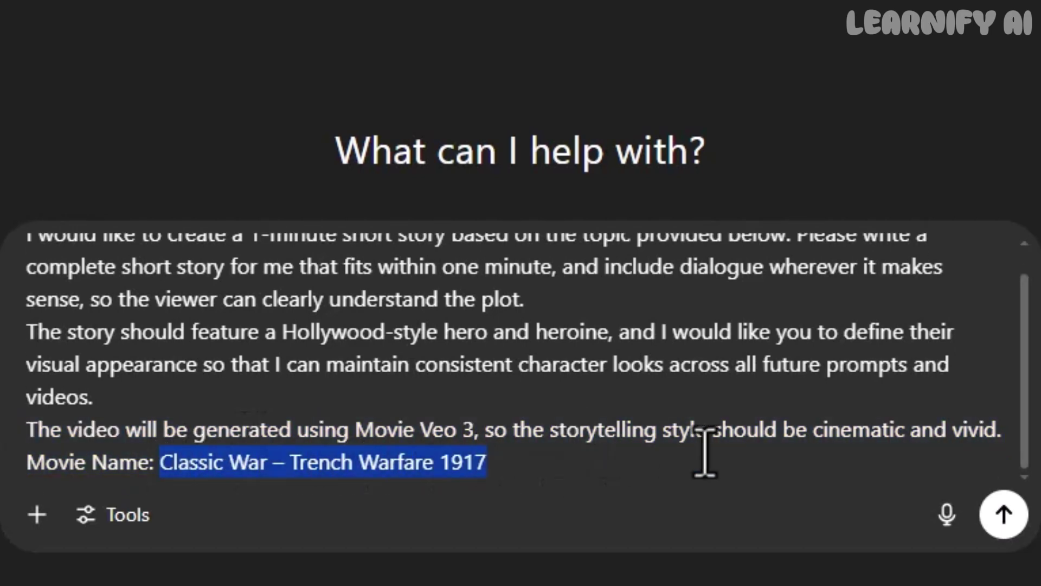
Send the Classic War 1-minute story request to ChatGPT
click(1004, 513)
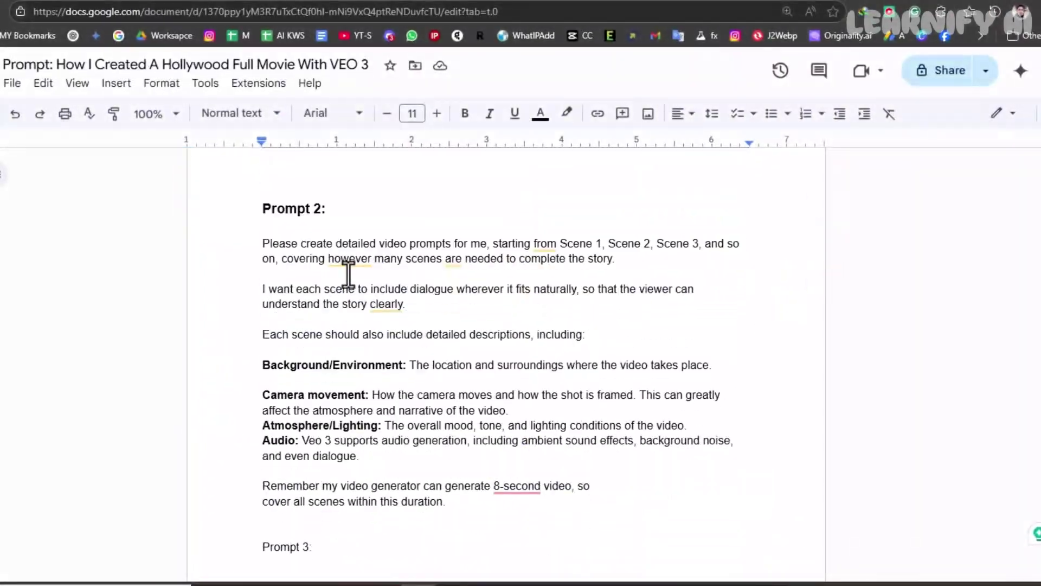
Copy the full Prompt 2 scene-by-scene request from Docs into the ChatGPT message
triple_click(320, 214)
click(301, 259)
drag(263, 246, 617, 502)
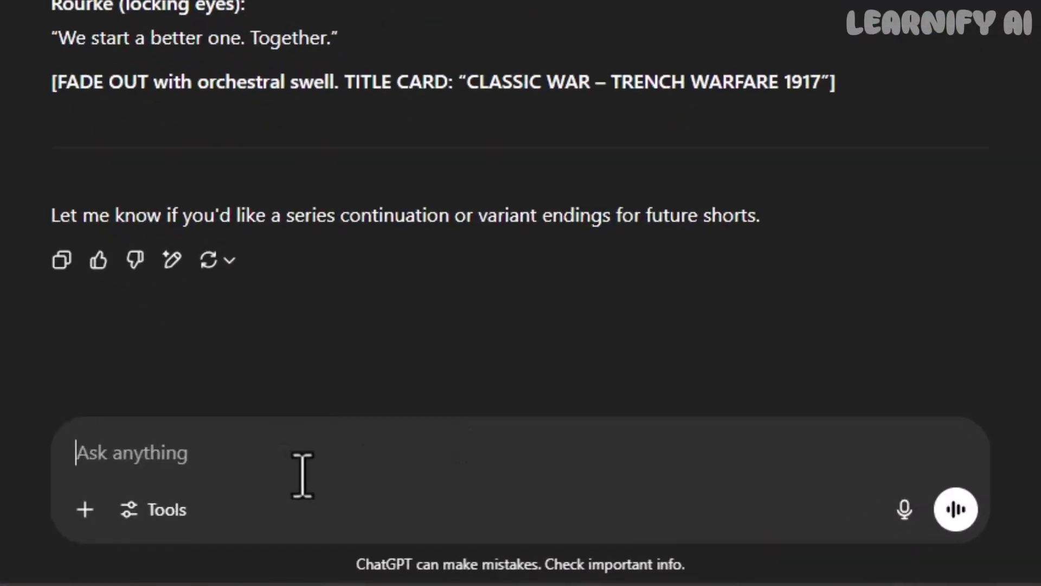
key(ctrl+v)
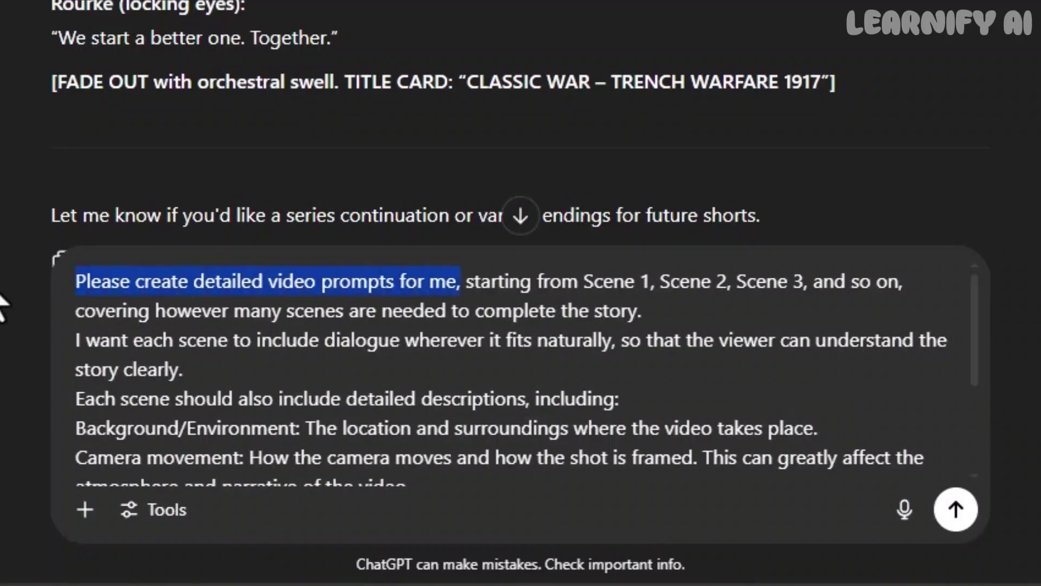
click(465, 279)
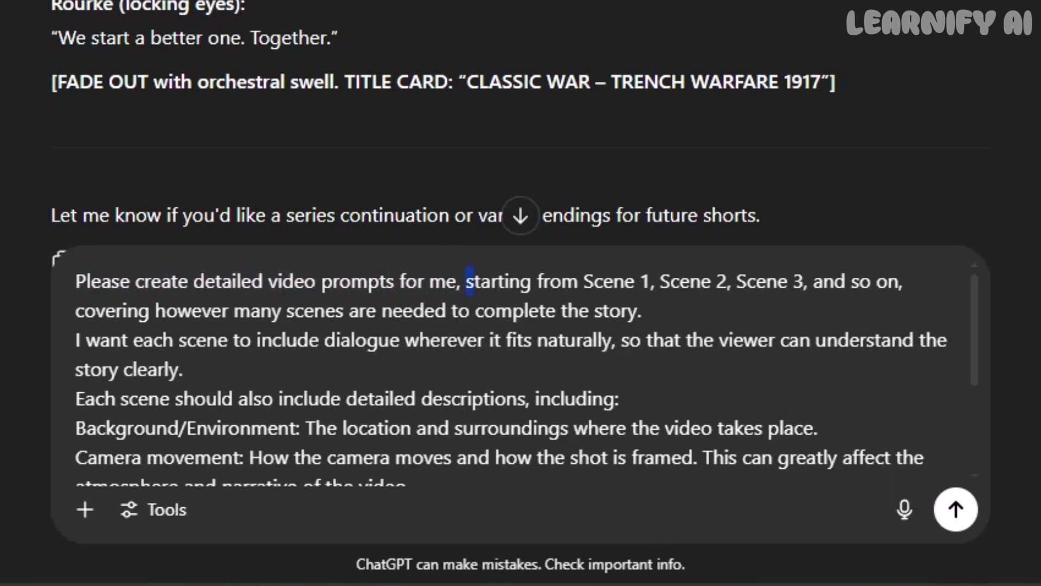
drag(560, 281, 700, 281)
drag(813, 281, 337, 311)
drag(446, 310, 556, 310)
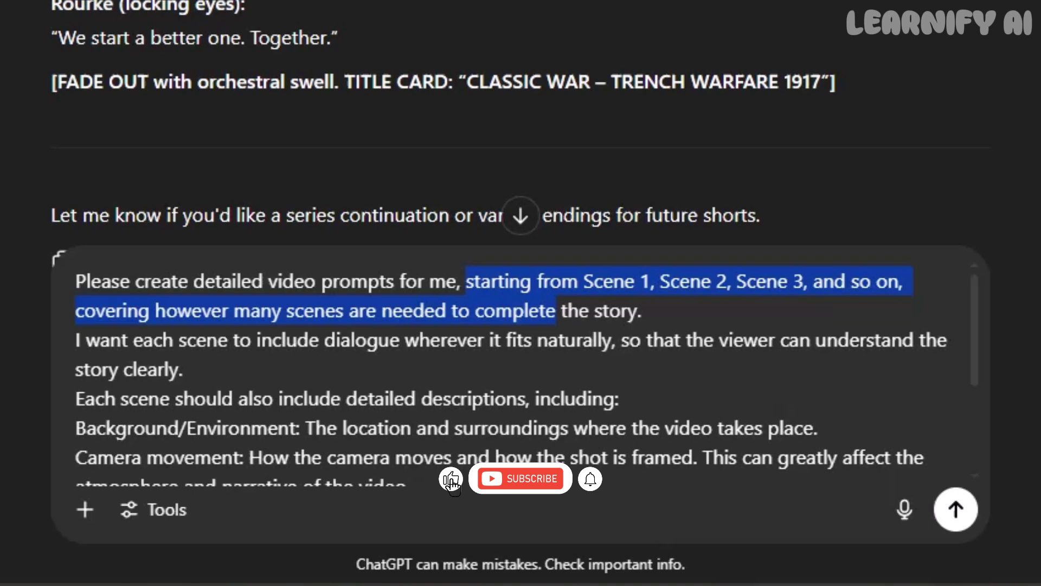
click(67, 334)
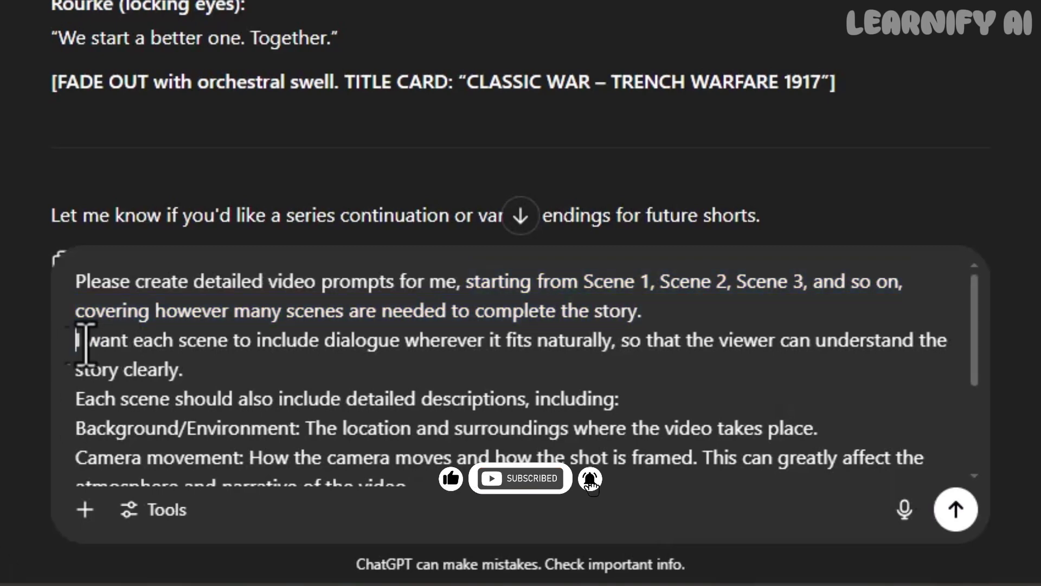
key(shift+Right)
key(shift+Right)
key(shift+Right)
key(shift+Right)
key(shift+Right)
key(shift+Right)
key(shift+Right)
key(shift+Right)
key(shift+Right)
key(shift+Right)
key(shift+Right)
key(shift+Right)
key(shift+Right)
key(shift+Right)
key(shift+Right)
key(shift+Right)
key(shift+Right)
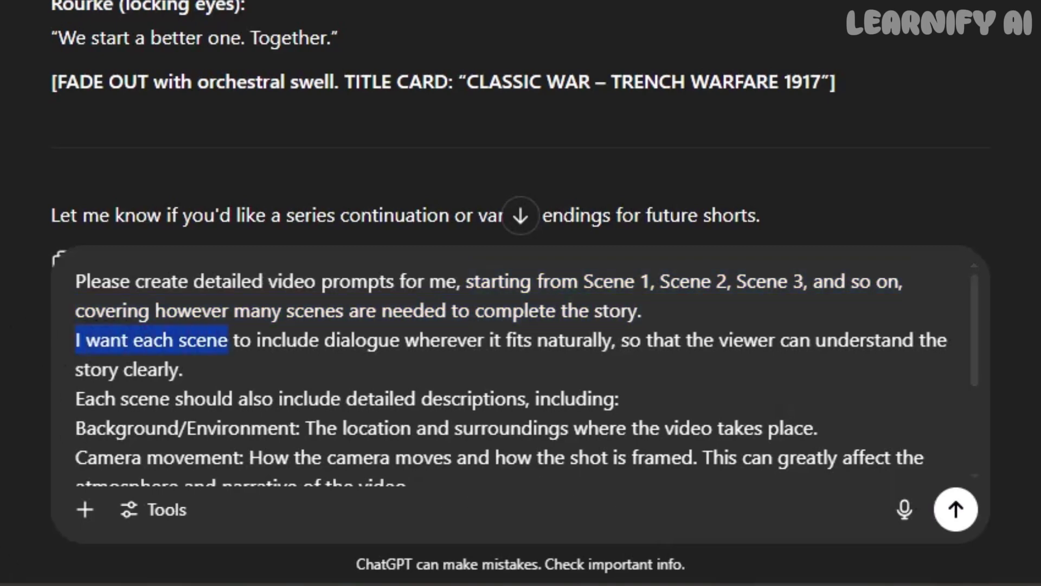
key(shift+Right)
key(shift+Right)
key(shift+Right)
key(shift+Right)
key(shift+Right)
key(shift+Right)
key(shift+Right)
key(shift+Right)
key(shift+Right)
key(shift+Right)
key(shift+Right)
key(shift+Right)
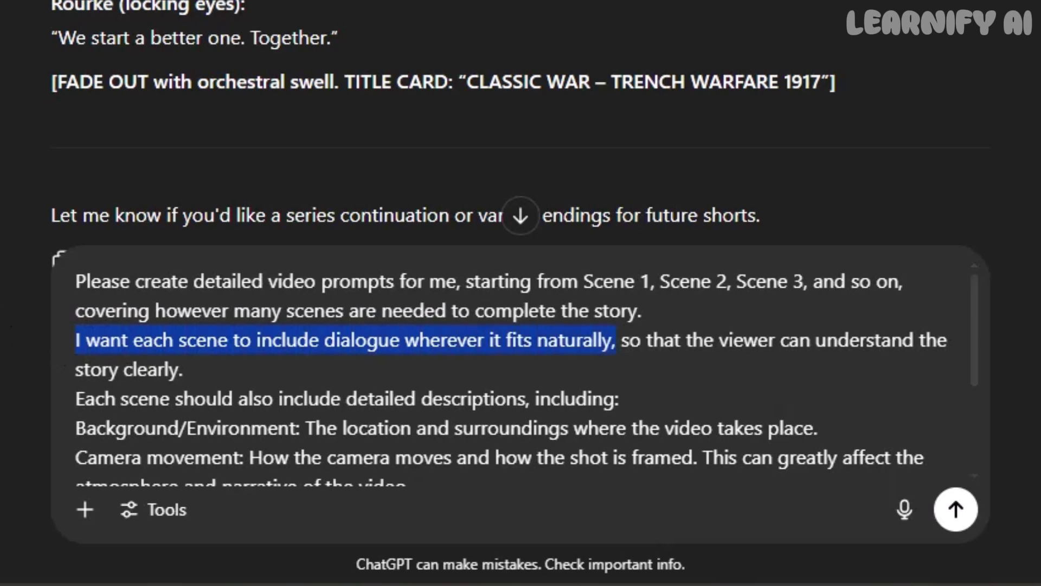
key(shift+Right)
key(shift+Right)
key(shift+Right)
key(shift+Right)
key(shift+Right)
key(shift+Right)
key(shift+Right)
key(shift+Right)
key(shift+Right)
key(shift+Right)
key(shift+Right)
key(shift+Right)
key(shift+Right)
key(shift+Right)
key(shift+Right)
key(shift+Right)
key(shift+Right)
key(shift+Right)
key(shift+Right)
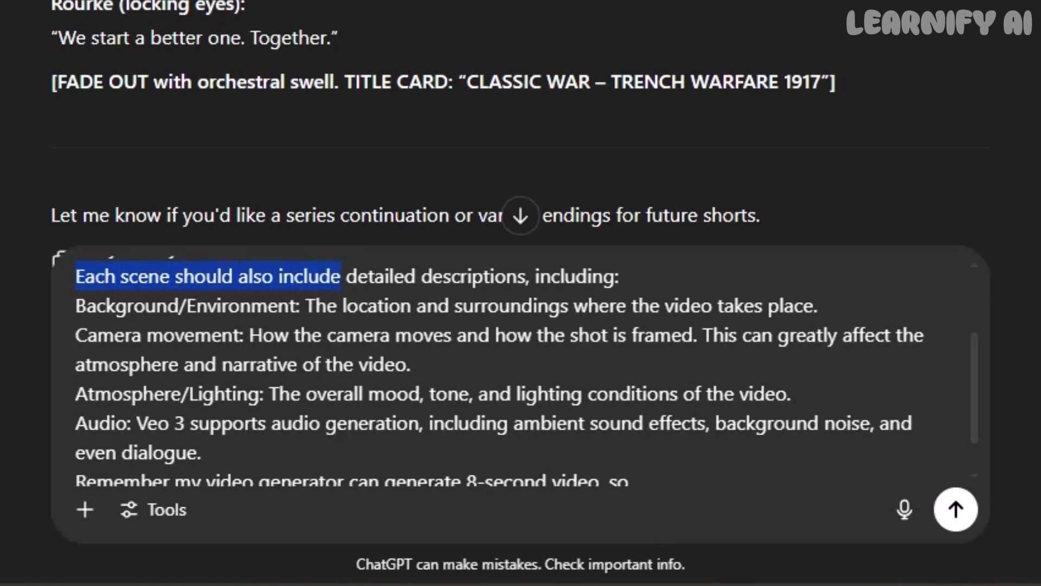
key(shift+Right)
key(shift+Right)
key(shift+Right)
key(shift+Right)
key(shift+Right)
key(shift+Right)
key(shift+Right)
key(shift+Right)
key(shift+Right)
key(shift+Right)
key(Right)
key(shift+Right)
key(shift+Right)
key(shift+Right)
key(shift+Right)
key(shift+Right)
key(shift+Right)
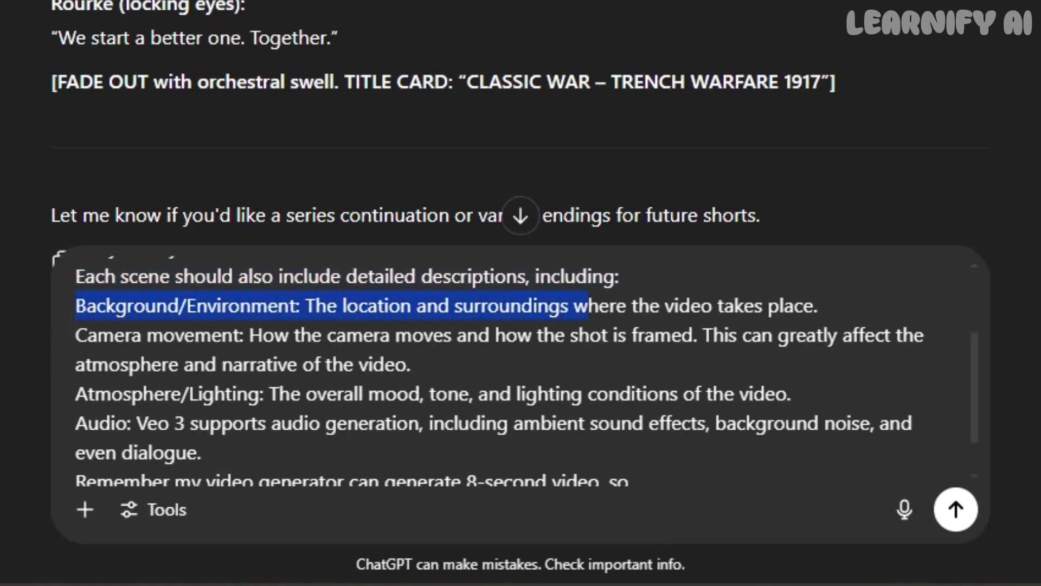
click(75, 336)
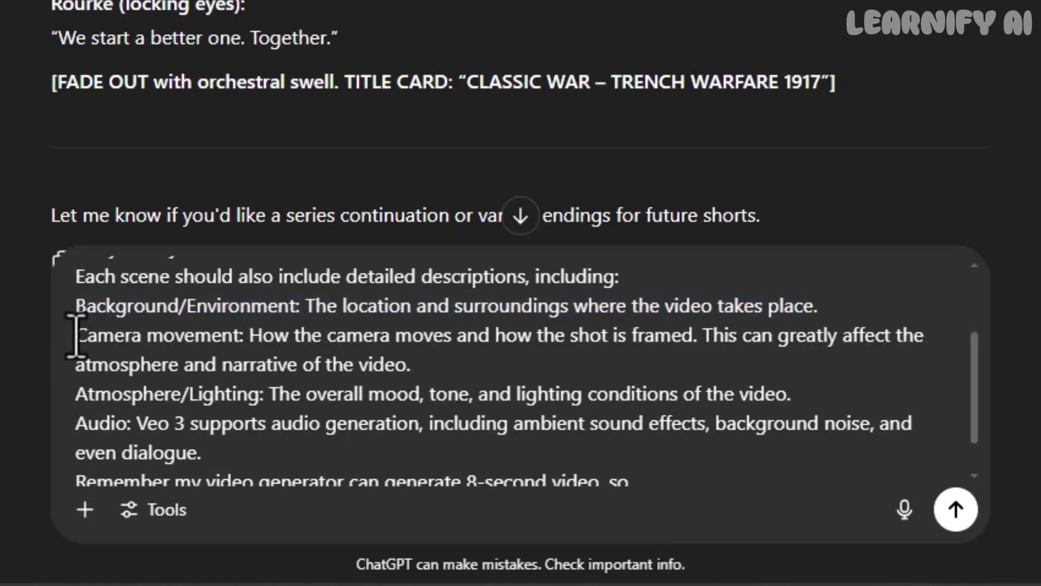
drag(76, 336, 194, 344)
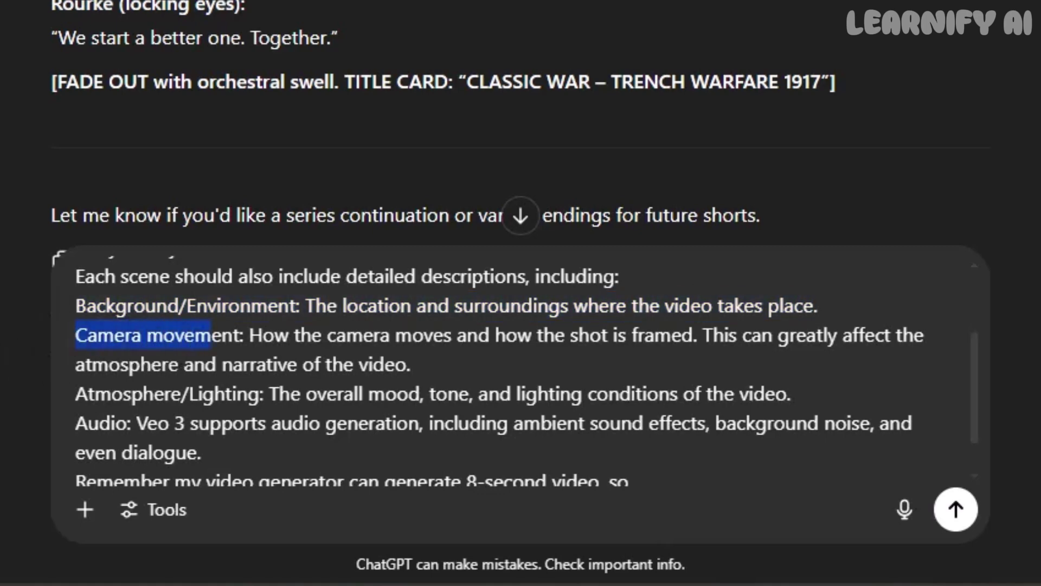
key(shift+Right)
key(shift+Right)
key(shift+Right)
key(shift+Right)
key(shift+Right)
key(shift+Right)
key(shift+Right)
key(shift+Right)
key(shift+Right)
key(shift+Right)
key(shift+Right)
key(shift+Right)
key(shift+Right)
key(shift+Right)
key(shift+Right)
key(shift+Right)
key(shift+Right)
key(shift+Right)
key(shift+Right)
key(shift+Right)
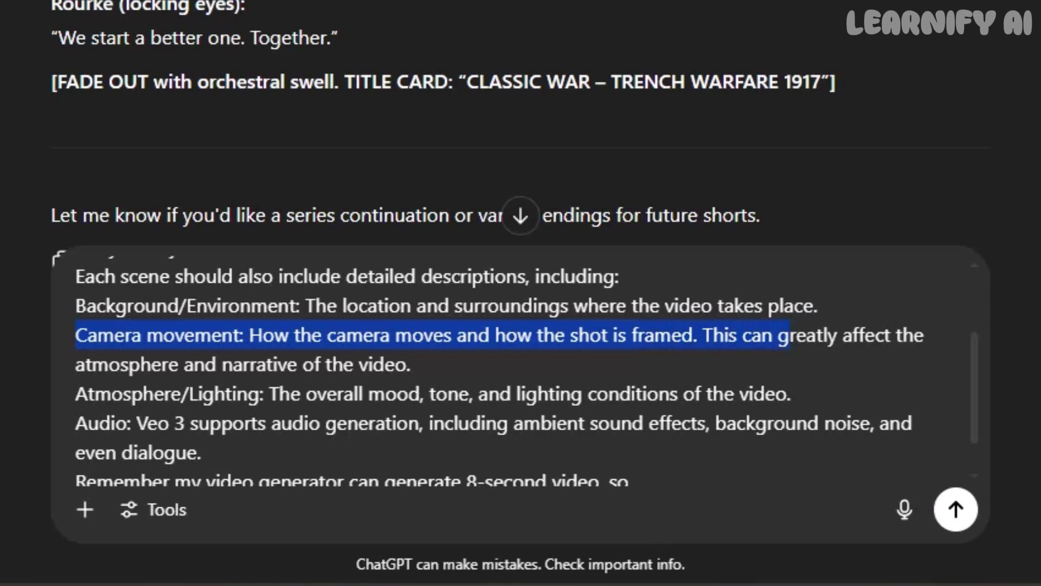
key(shift+Right)
key(shift+Right)
key(shift+Right)
key(shift+Right)
key(shift+Right)
key(shift+Right)
key(shift+Right)
key(shift+Right)
key(shift+Right)
key(shift+Right)
key(shift+Right)
key(shift+Right)
key(shift+Right)
key(shift+Right)
key(shift+Right)
key(shift+Right)
key(shift+Right)
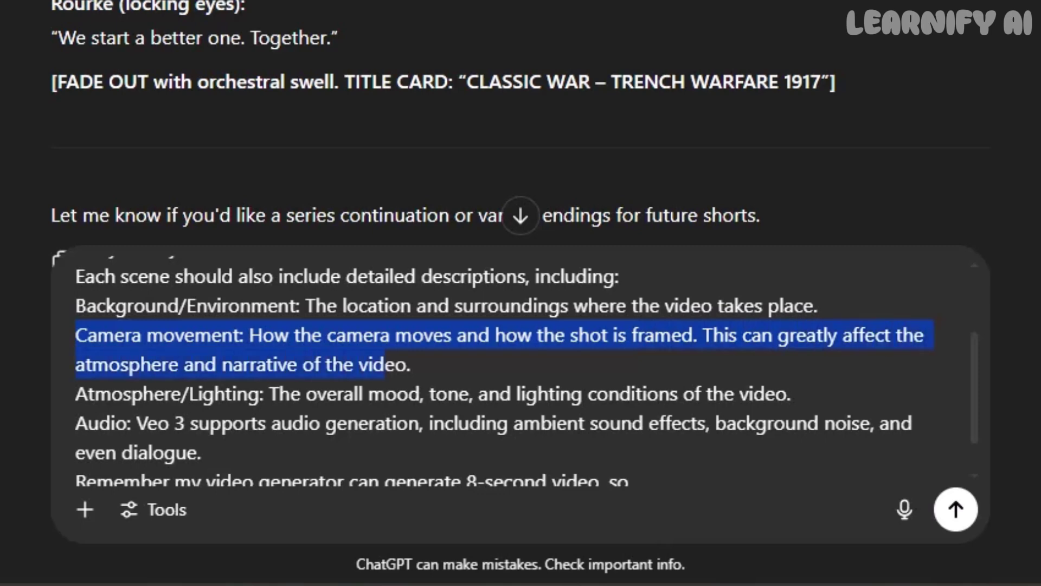
key(Down)
key(Home)
key(shift+Right)
key(shift+Right)
key(shift+Right)
key(shift+Right)
key(shift+Right)
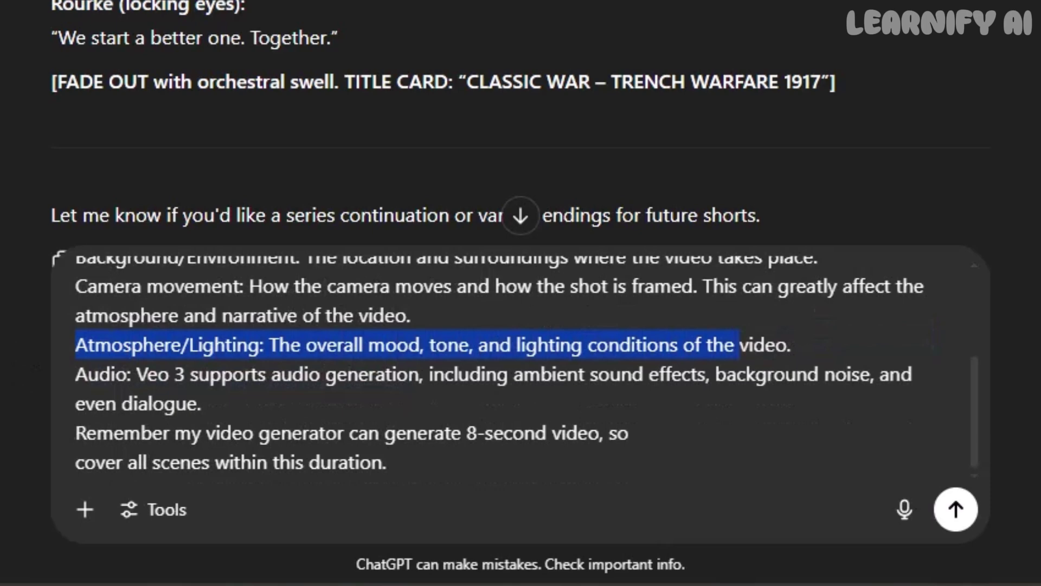
key(shift+Right)
key(shift+Right)
key(shift+Right)
key(shift+Right)
key(shift+Right)
key(shift+Right)
key(shift+Right)
key(shift+Right)
key(shift+Right)
key(shift+Right)
key(shift+Right)
key(shift+Right)
key(shift+Right)
key(shift+Right)
key(shift+Right)
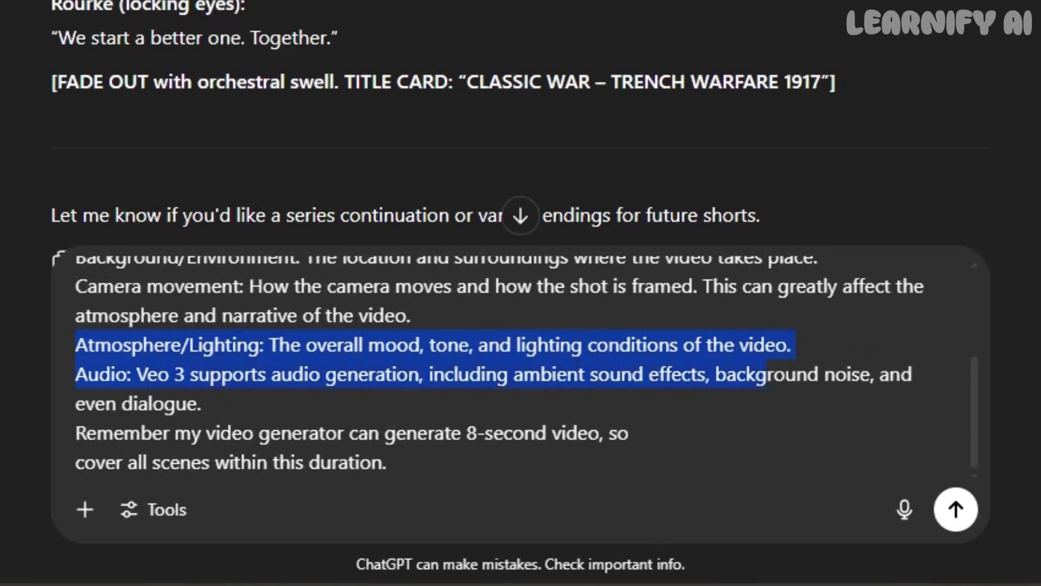
key(shift+Right)
key(shift+Right)
key(shift+Right)
key(shift+Right)
key(shift+Right)
key(shift+Right)
key(shift+Right)
key(shift+Right)
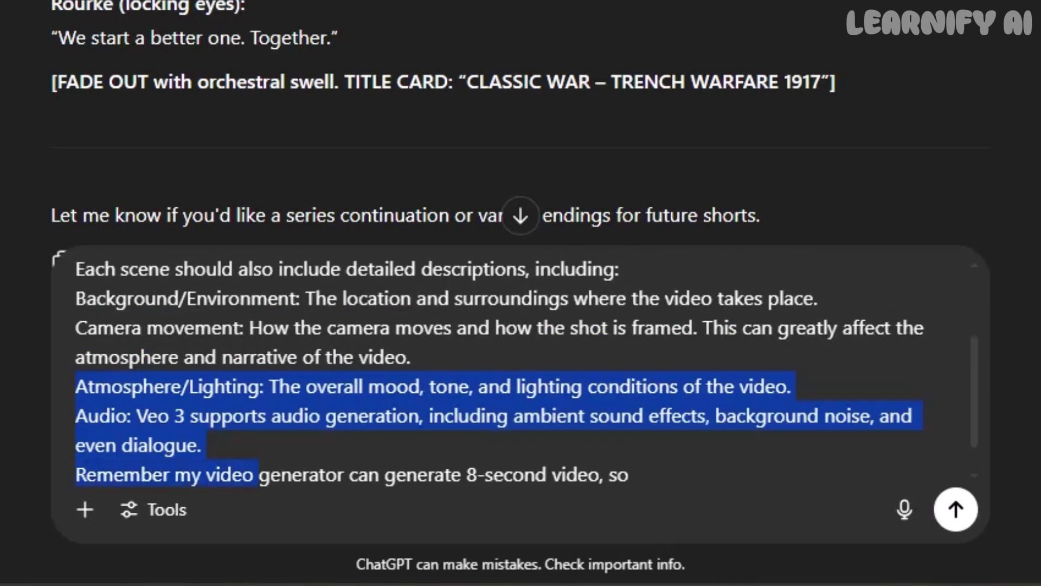
key(shift+Right)
key(shift+Right)
key(shift+Right)
key(shift+Right)
key(shift+Right)
key(shift+Right)
key(shift+Right)
key(shift+Right)
key(shift+Right)
key(shift+Right)
key(shift+Right)
key(shift+Right)
key(shift+Right)
key(shift+Right)
key(shift+Right)
key(shift+Right)
key(shift+Right)
key(shift+Right)
key(shift+Right)
key(shift+Right)
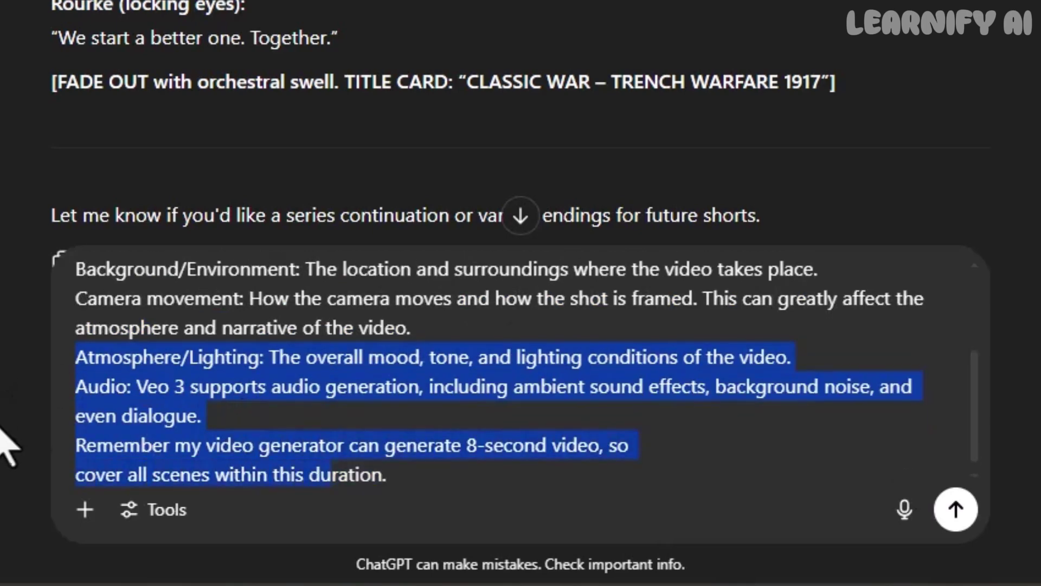
key(ctrl+Home)
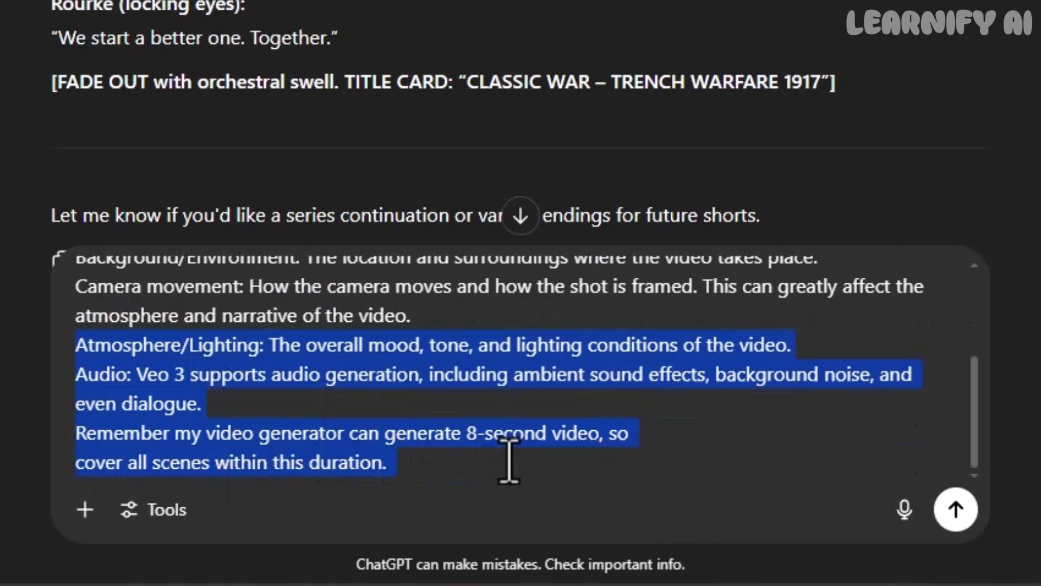
Scroll through ChatGPT's scene prompts from Scene 1 'Orders in the Mud' to Scene 6 'Resilience'
click(476, 460)
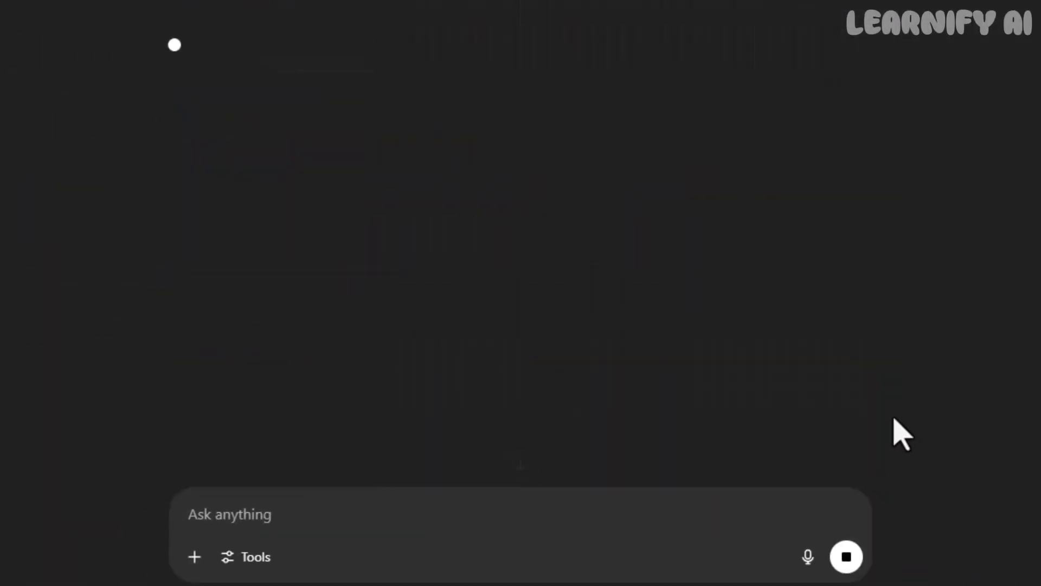
scroll(37, 249, down, 3)
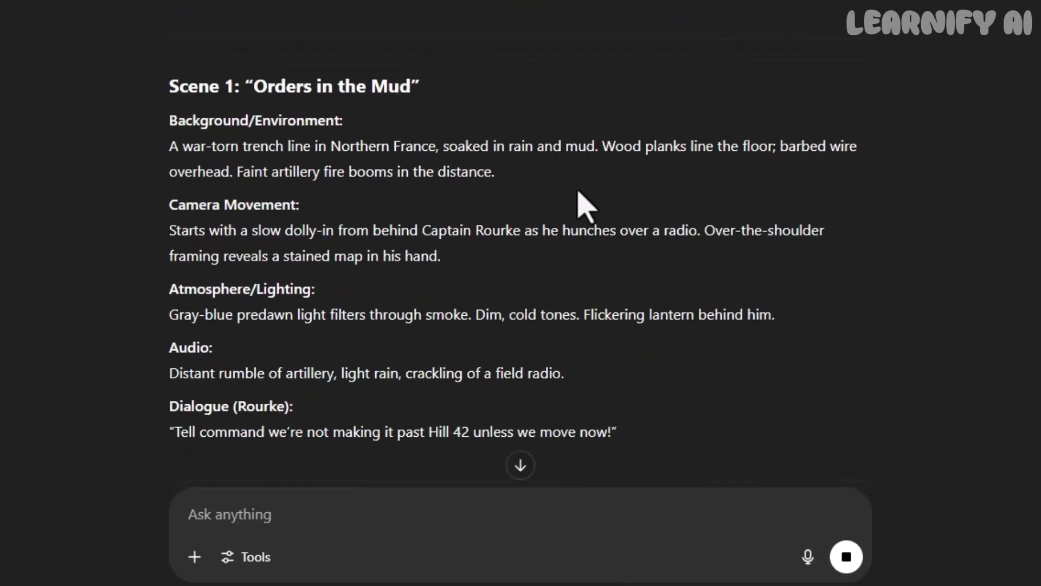
scroll(583, 205, down, 10)
scroll(584, 205, down, 5)
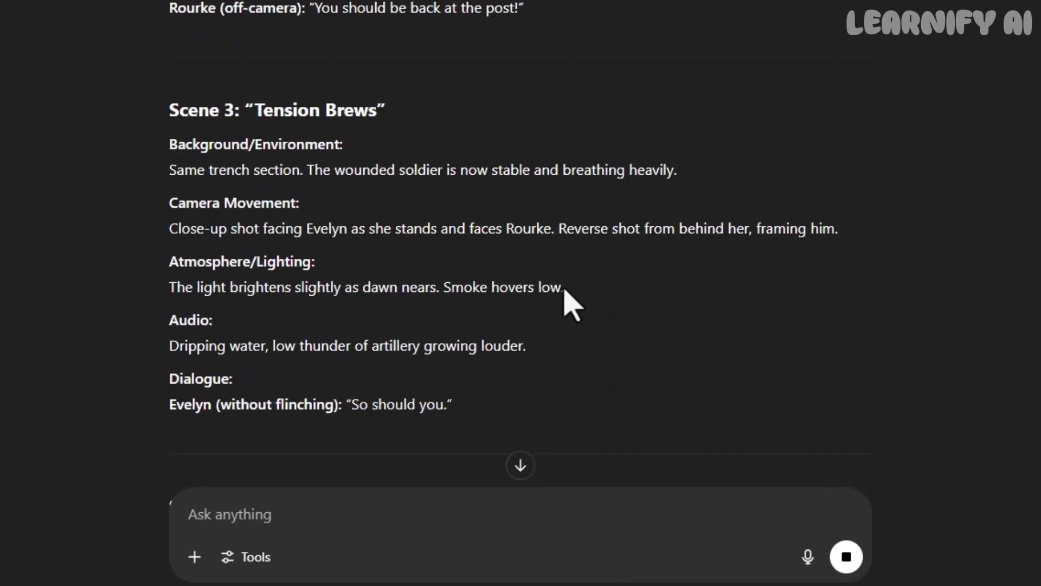
scroll(572, 307, down, 20)
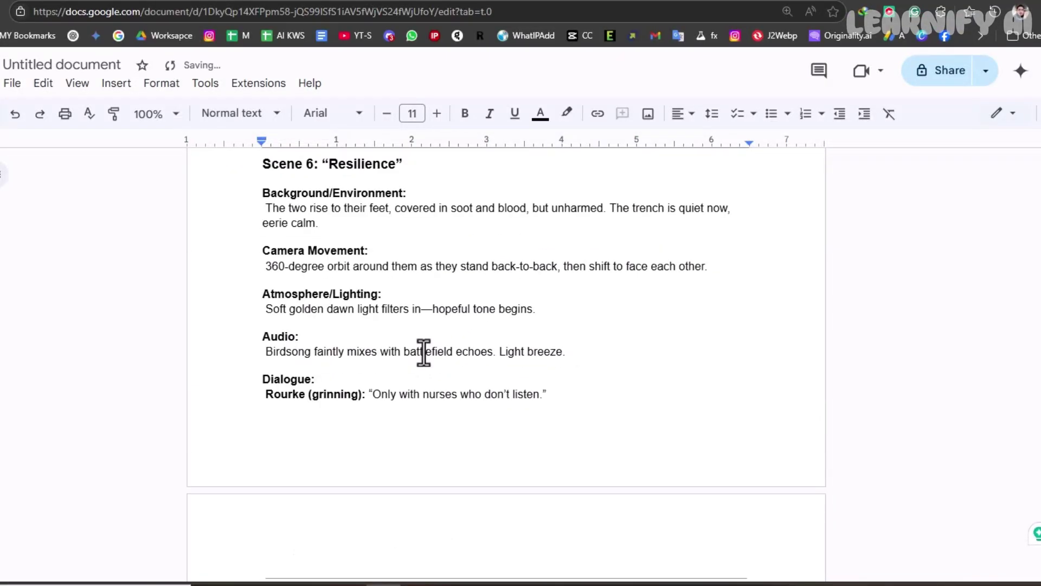
Copy the Hero and Heroine descriptions from ChatGPT and paste them under 'Consistent Character:'
scroll(424, 349, down, 4)
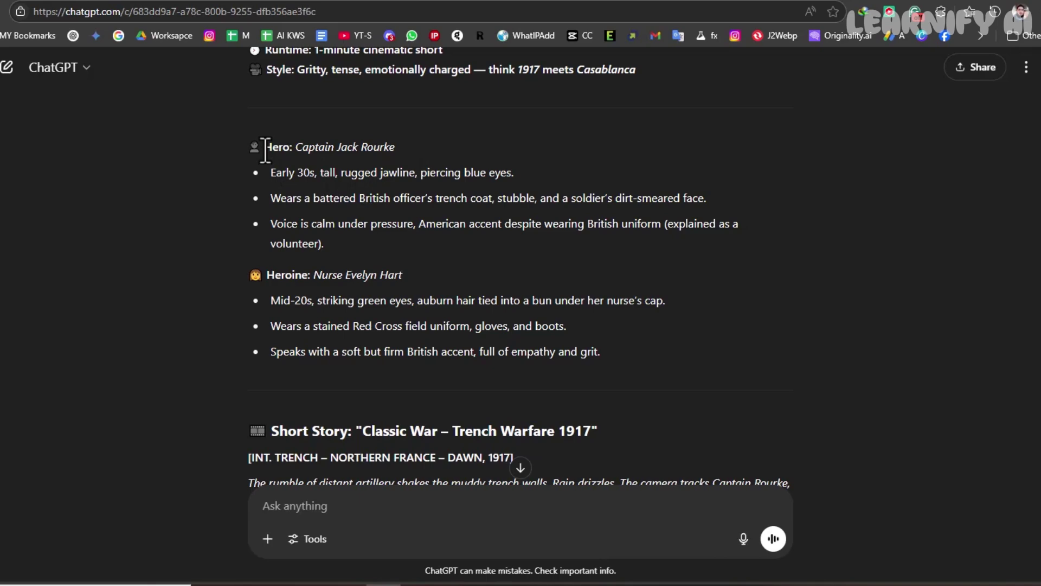
drag(399, 181, 600, 352)
drag(249, 147, 601, 352)
right_click(451, 210)
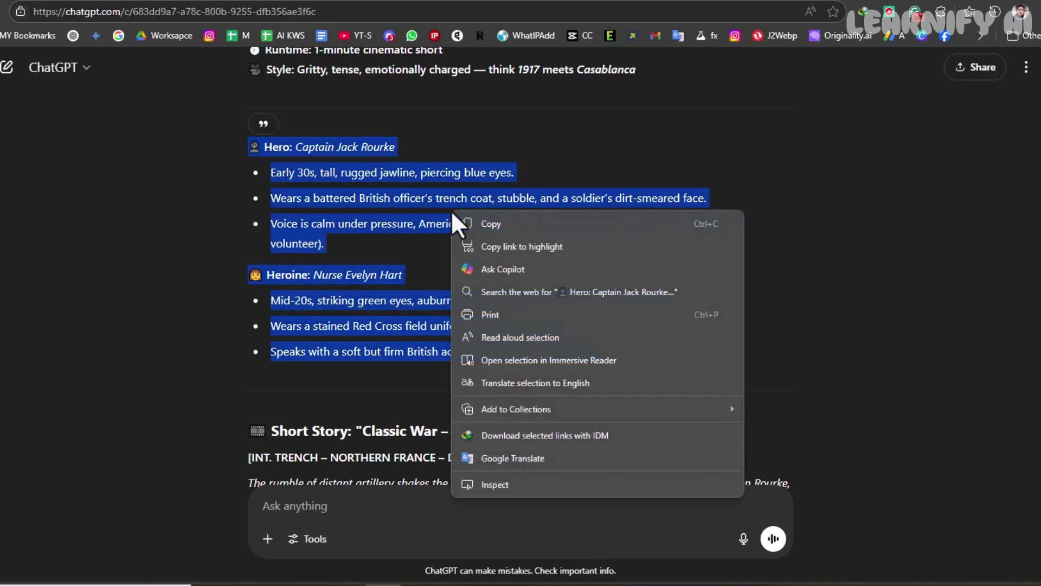
click(467, 222)
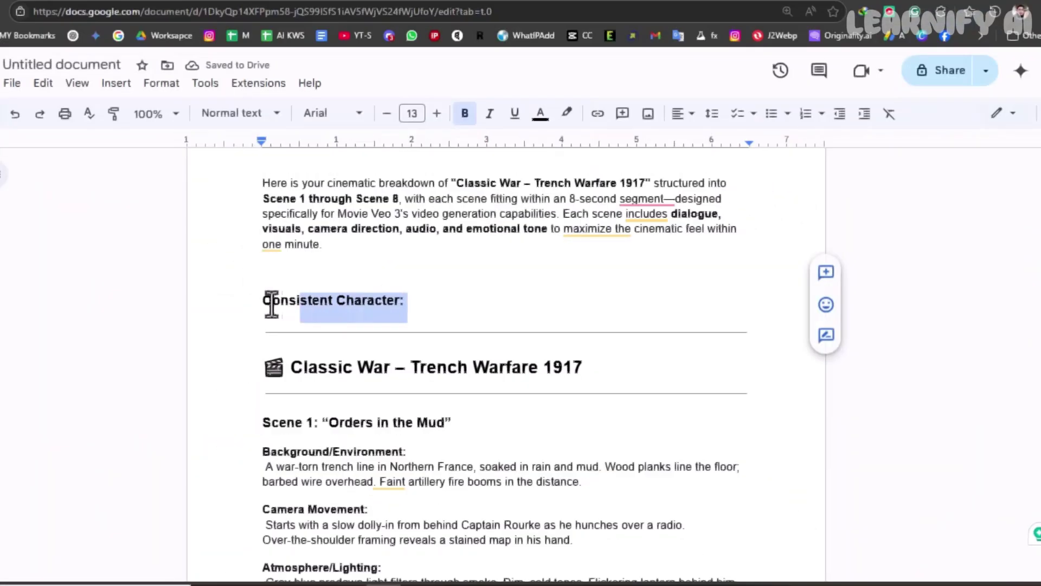
click(421, 311)
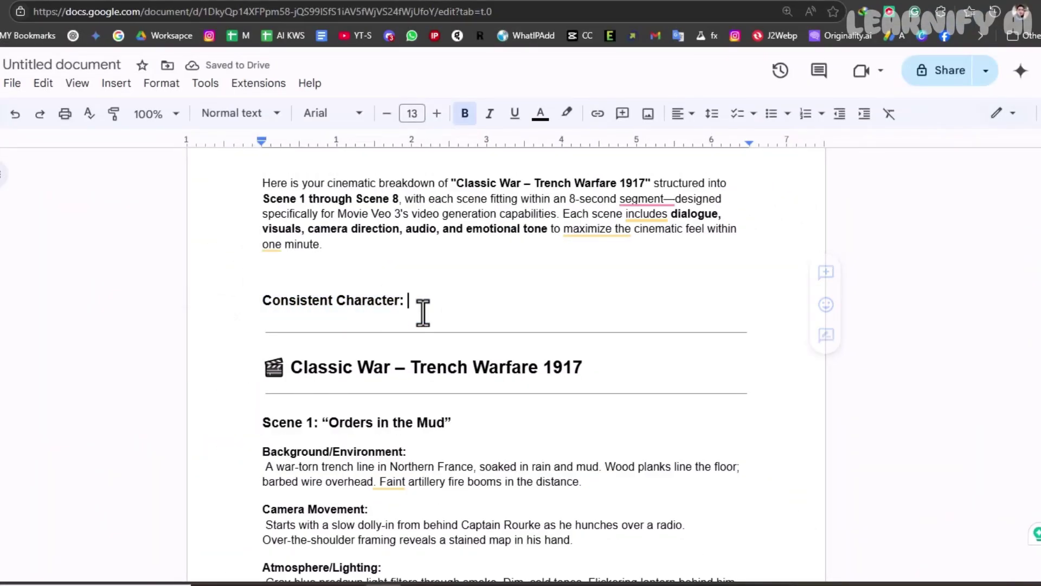
key(Return)
key(ctrl+v)
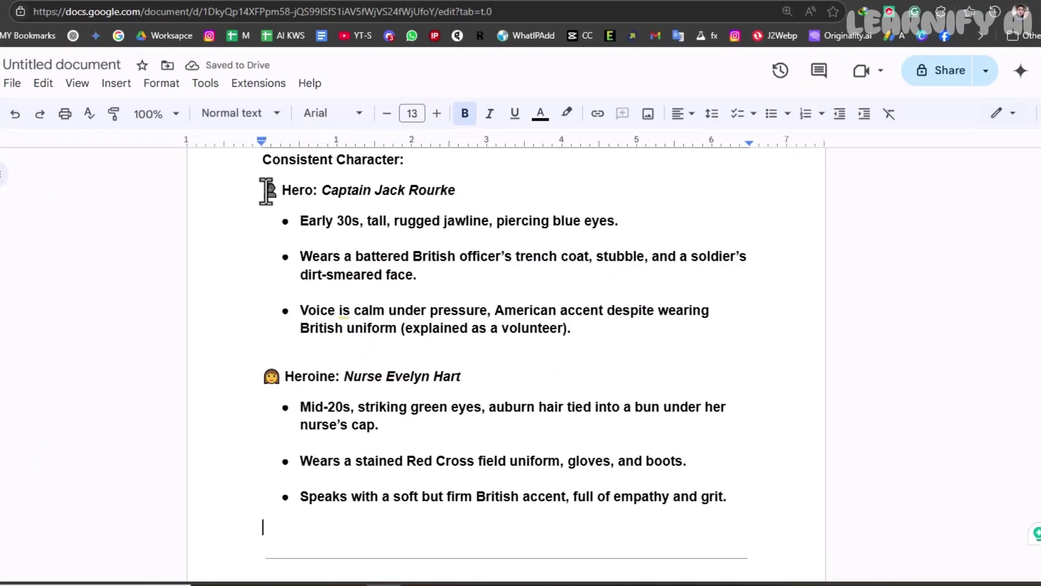
Make the pasted character descriptions non-bold and 11 pt
drag(267, 191, 727, 508)
click(465, 113)
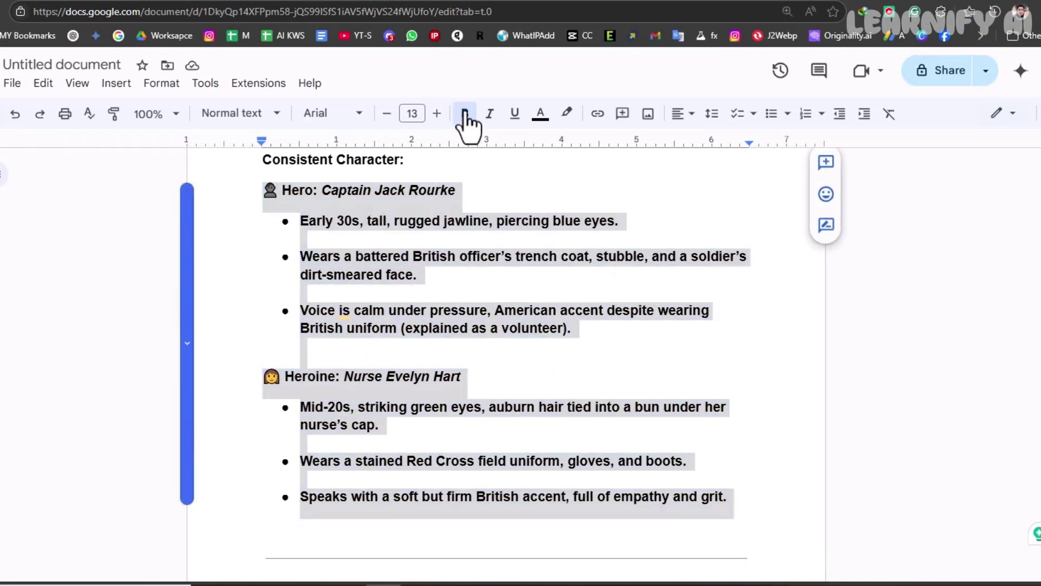
click(387, 117)
click(387, 116)
click(349, 282)
scroll(380, 293, down, 5)
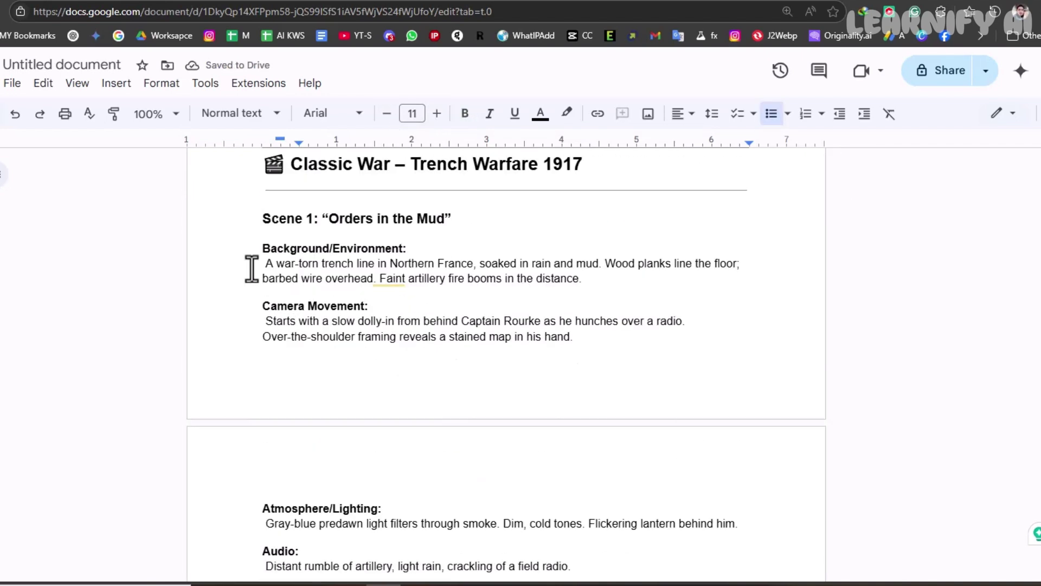
Paste the scene prompt and Hero/Heroine descriptions into Gemini's video request and send it
drag(258, 228, 663, 387)
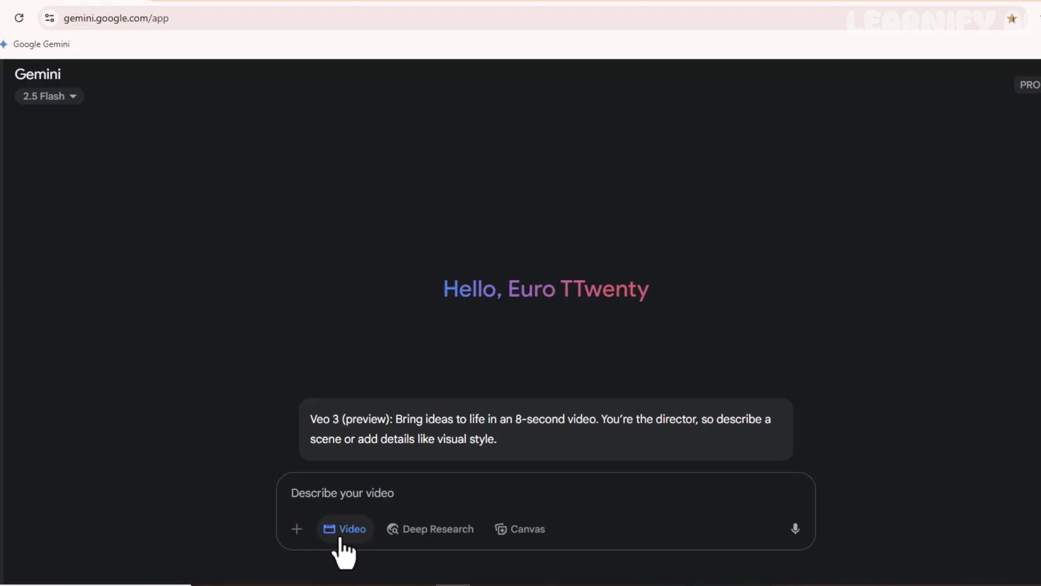
key(ctrl+v)
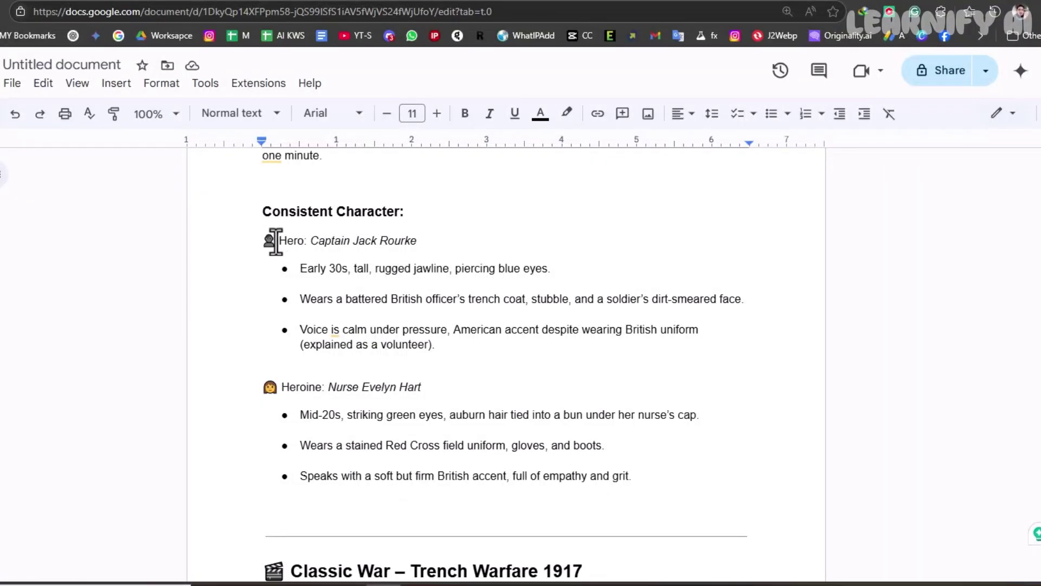
drag(279, 240, 651, 487)
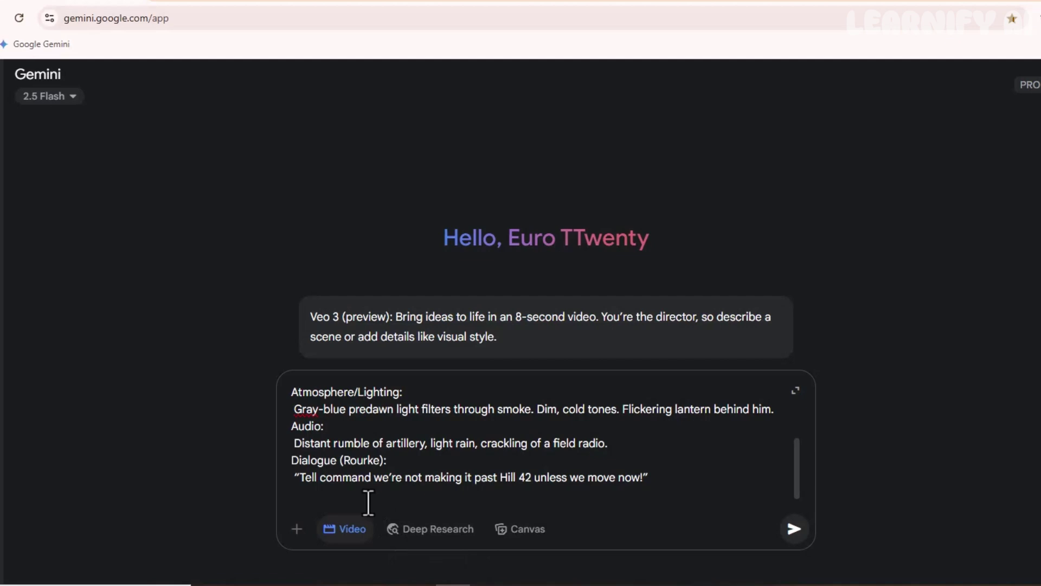
key(ctrl+v)
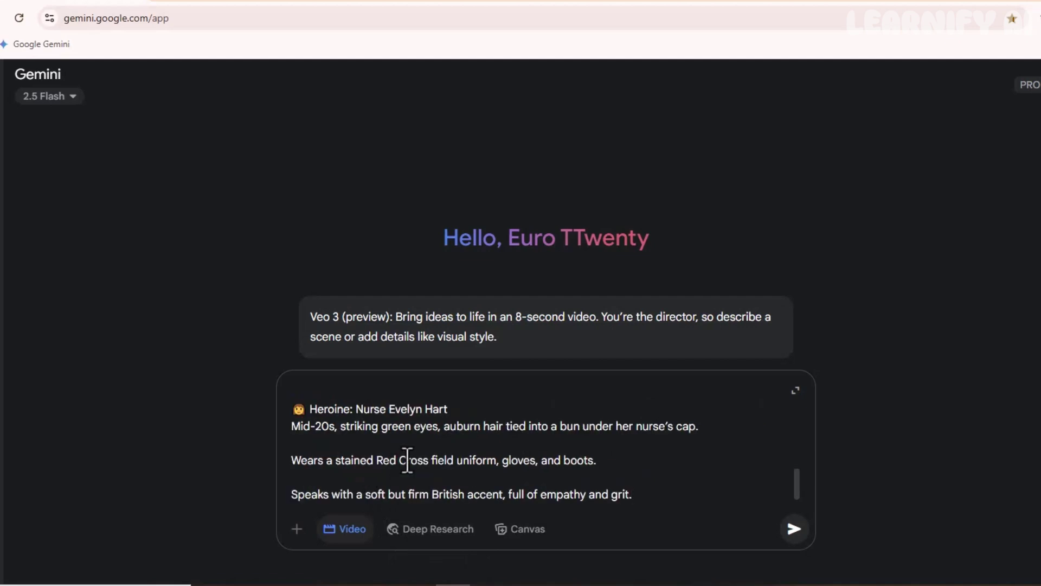
scroll(407, 460, up, 10)
scroll(455, 451, down, 10)
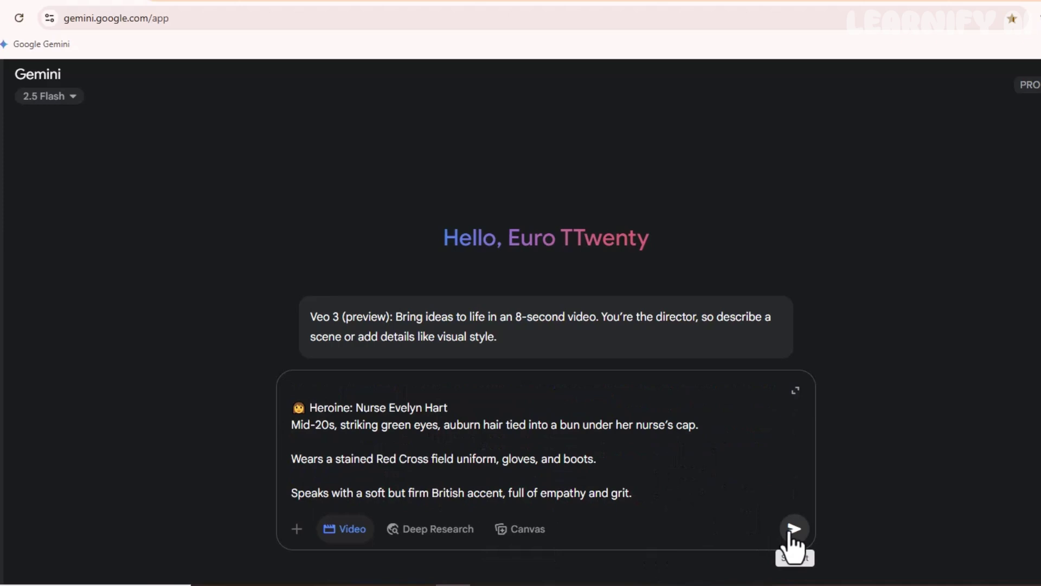
click(793, 530)
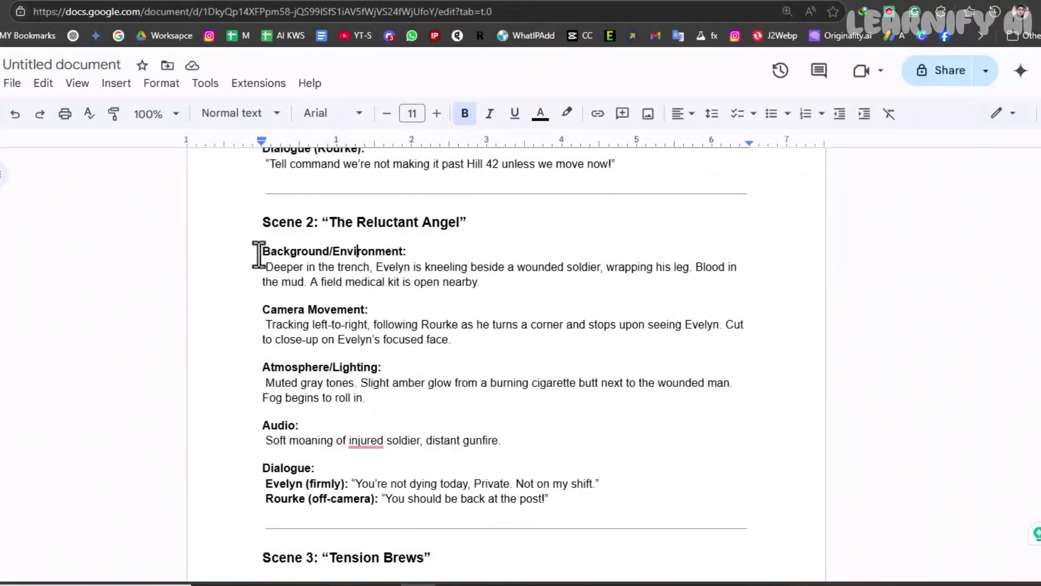
Copy Scene 2 into Gemini, append the character descriptions, and submit it as a video prompt
drag(259, 255, 559, 510)
right_click(496, 304)
click(504, 212)
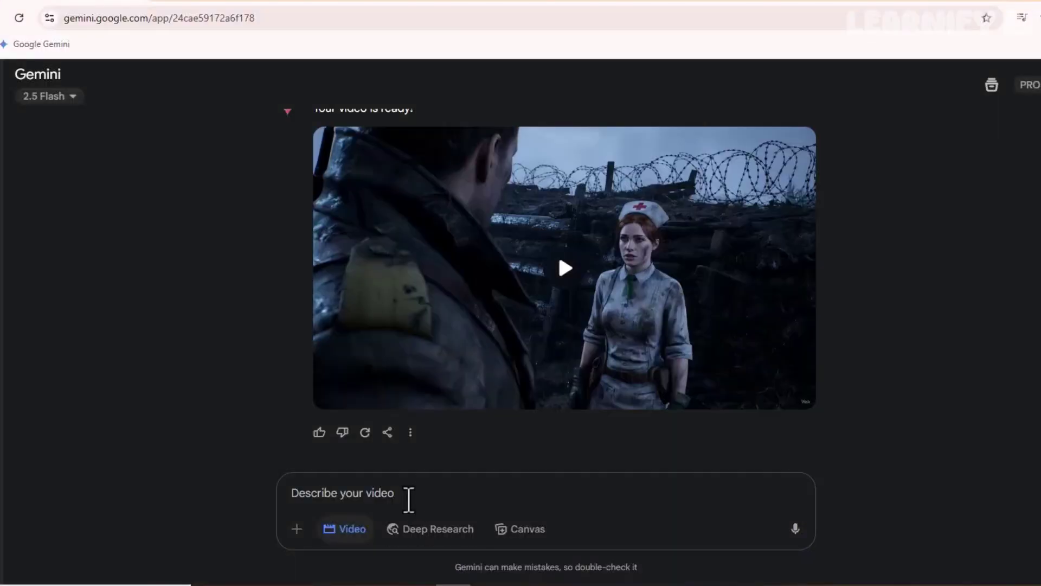
key(ctrl+v)
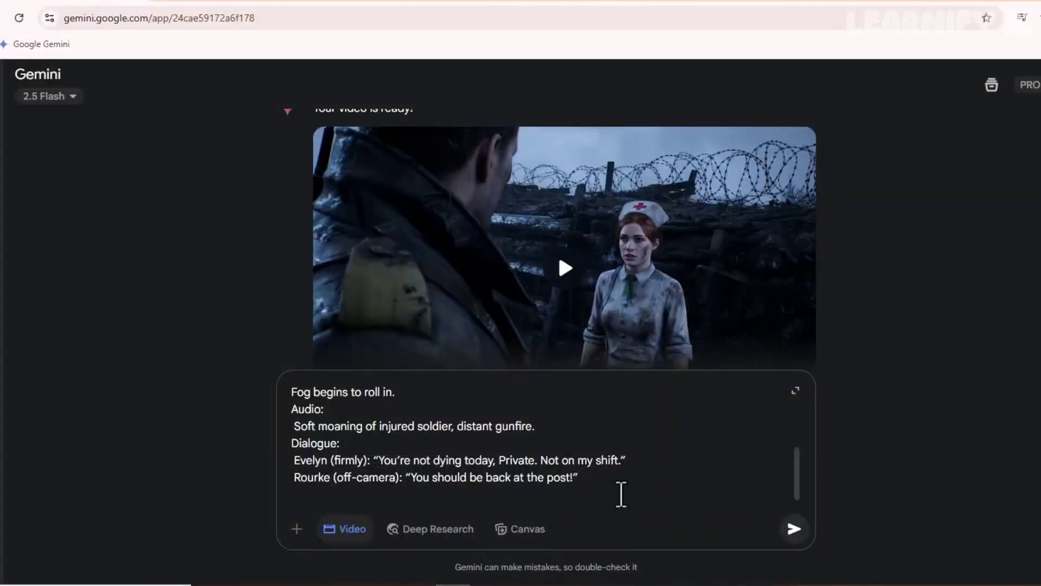
key(ctrl+v)
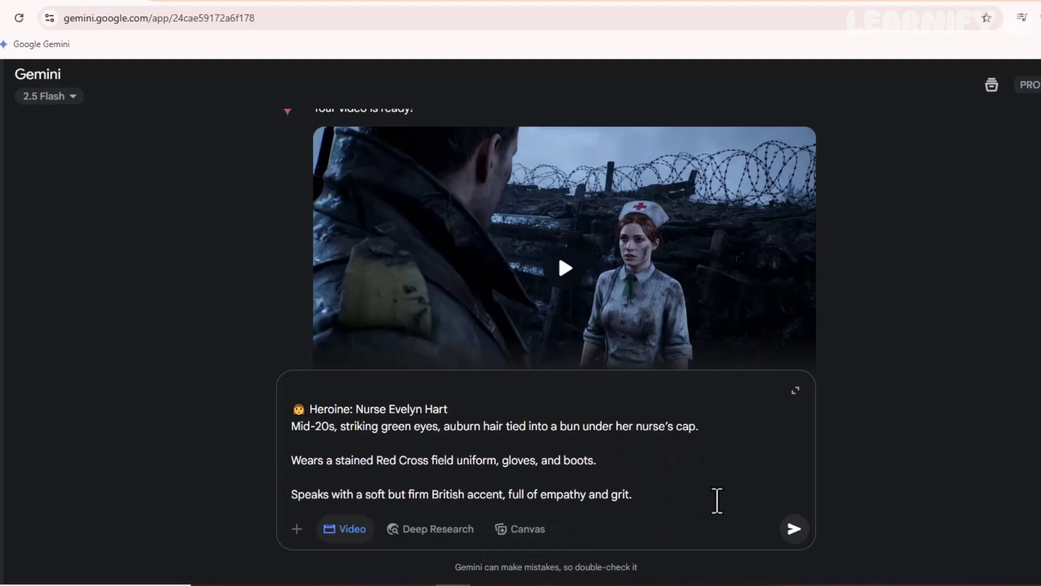
key(Return)
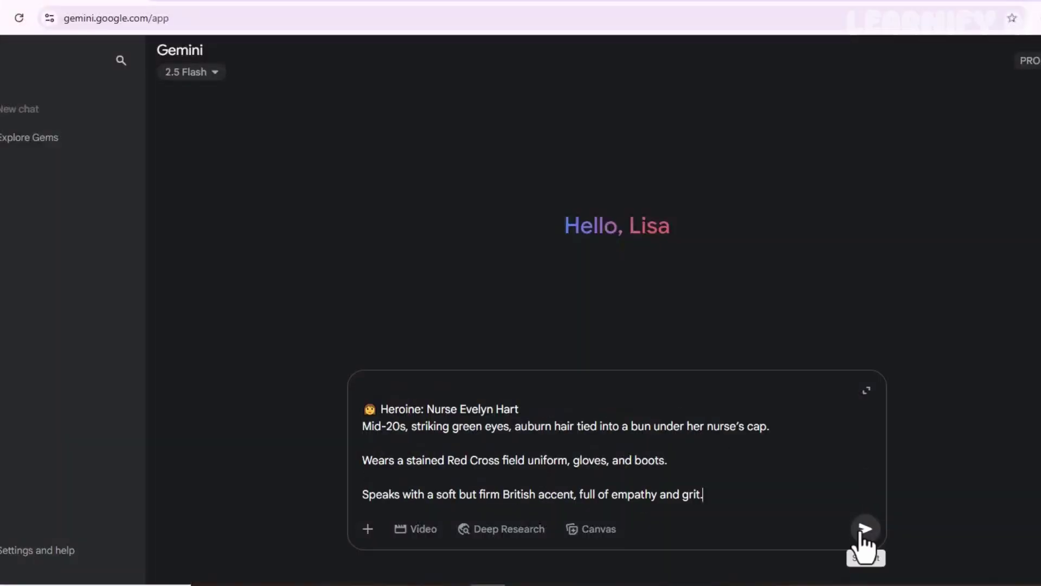
click(865, 542)
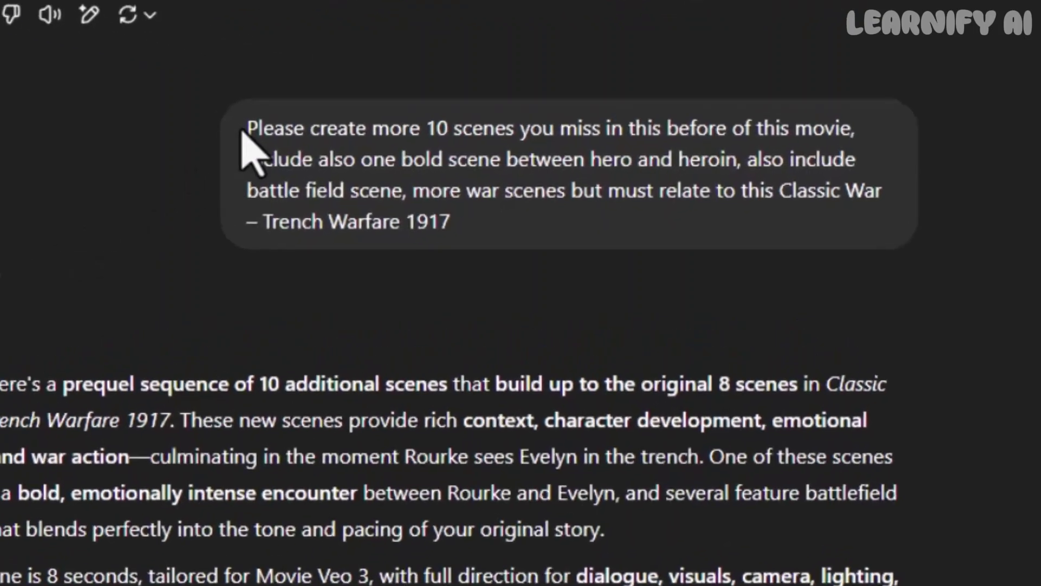
Read ChatGPT's ten-prequel-scenes prompt and reply, from Scene 0 to Scene 1 'Bomb Run'
drag(183, 123, 392, 160)
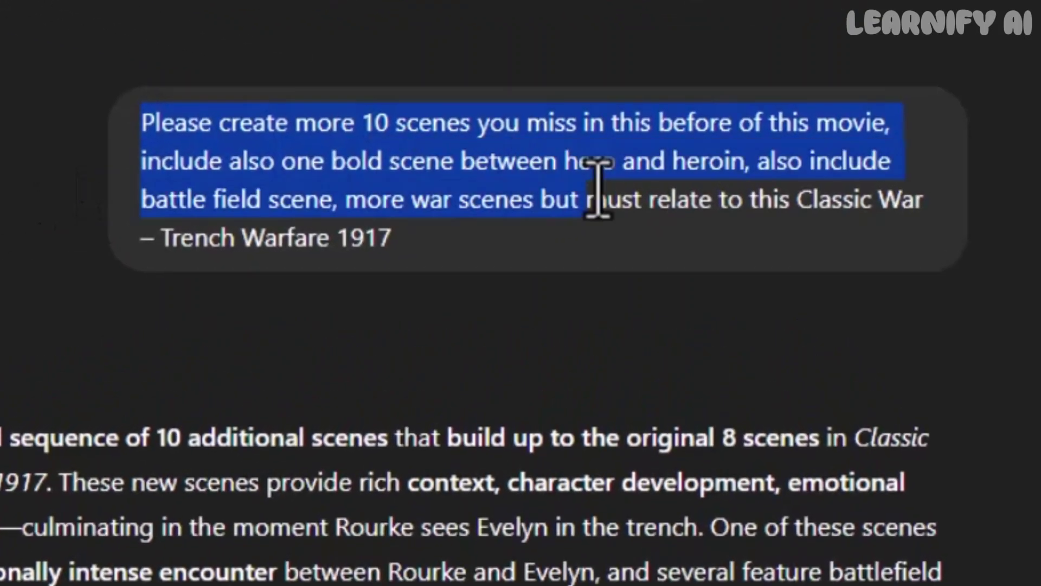
drag(598, 190, 653, 251)
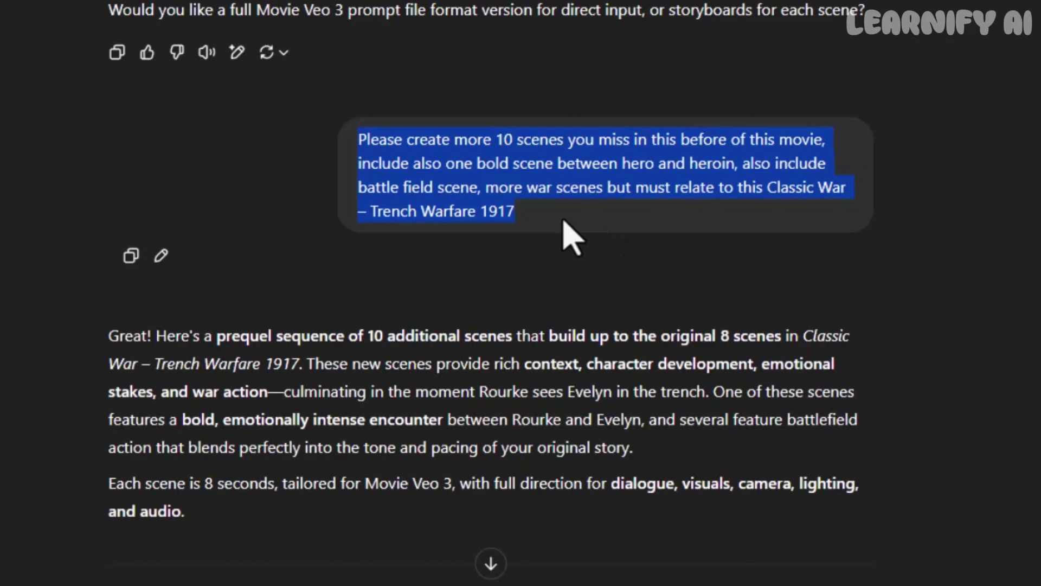
click(582, 210)
scroll(582, 210, down, 9)
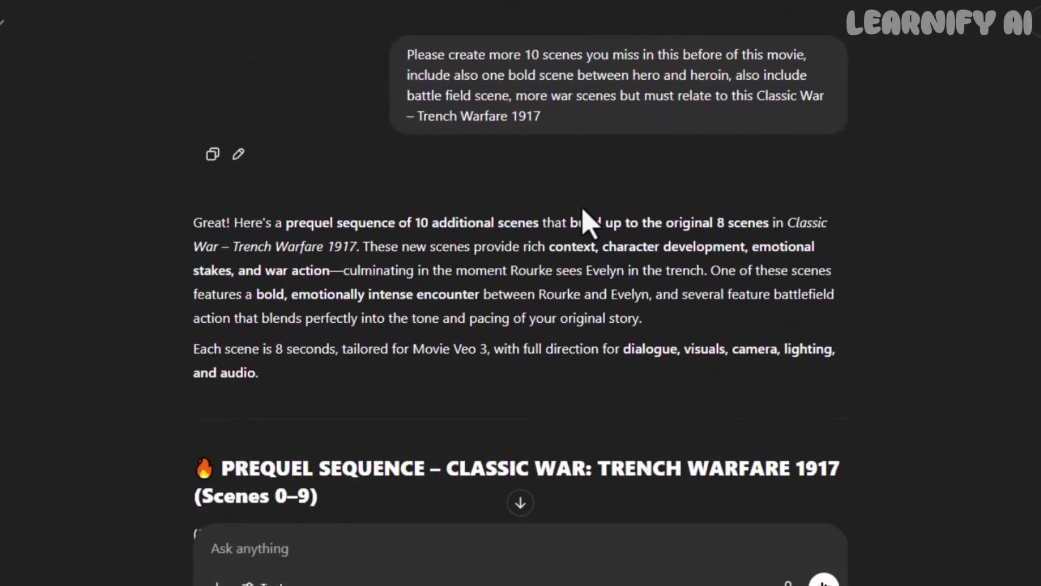
triple_click(488, 226)
scroll(488, 226, down, 7)
triple_click(458, 198)
scroll(430, 305, down, 20)
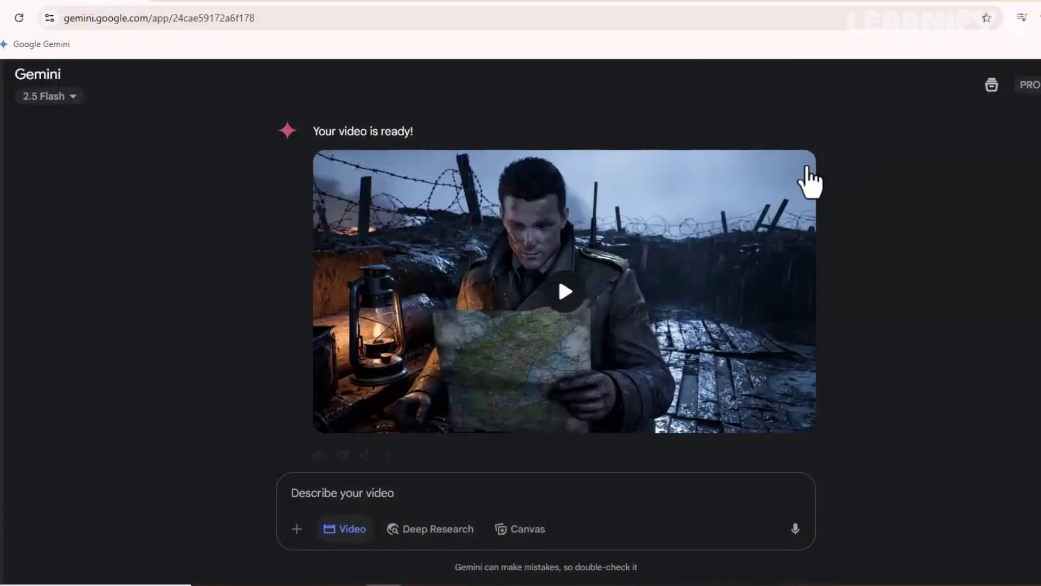
Download the map-reading, nurse-treating-soldier and nurse-officer videos, then launch CapCut
click(795, 170)
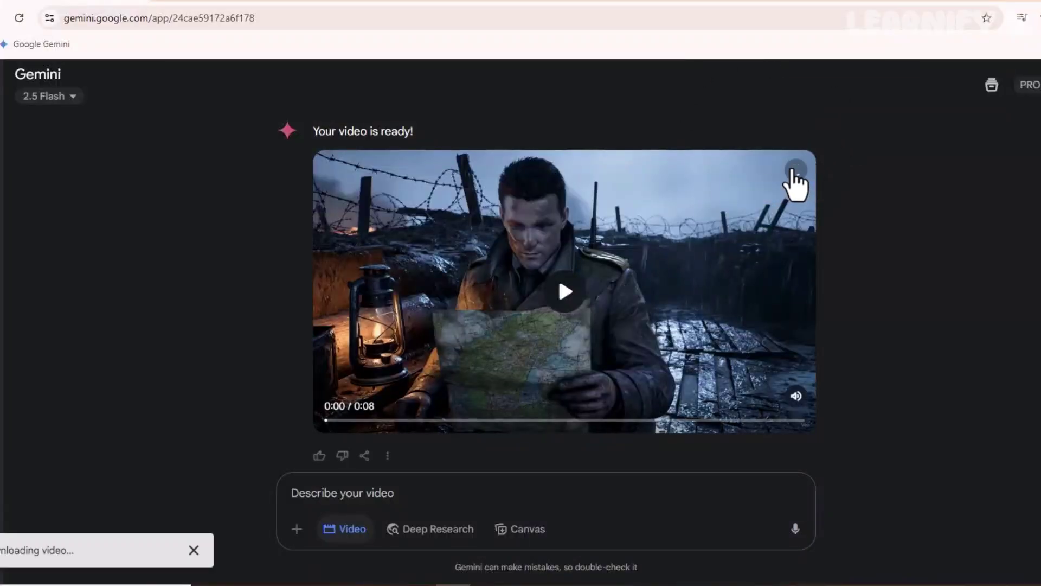
scroll(830, 318, down, 4)
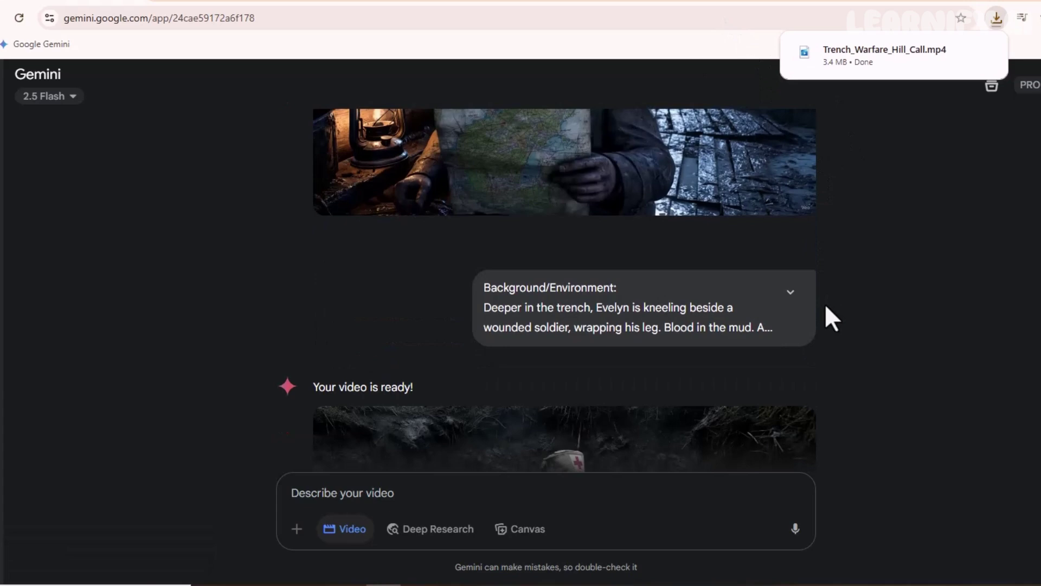
scroll(826, 306, down, 4)
scroll(756, 241, down, 2)
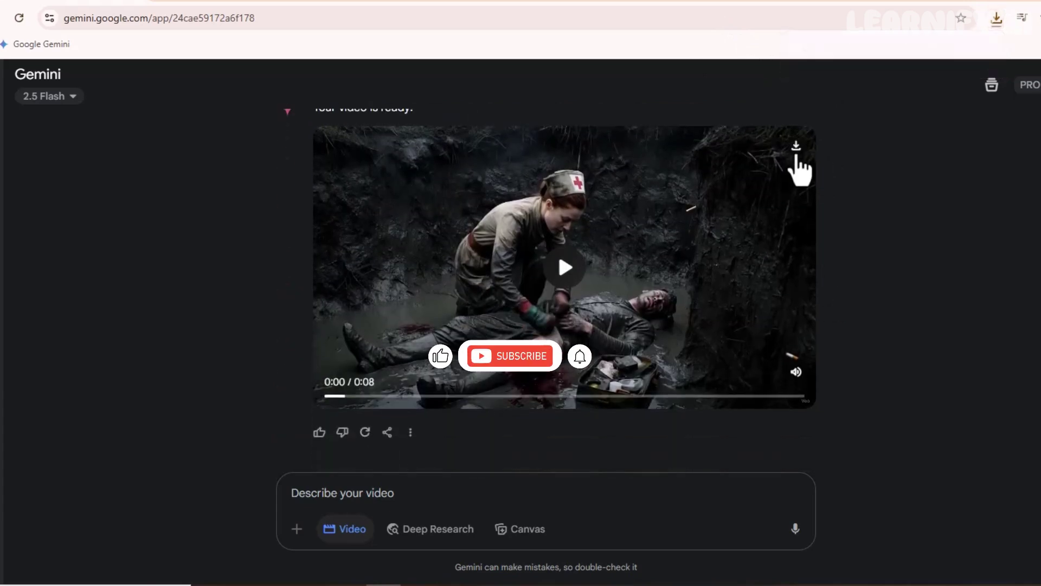
click(796, 149)
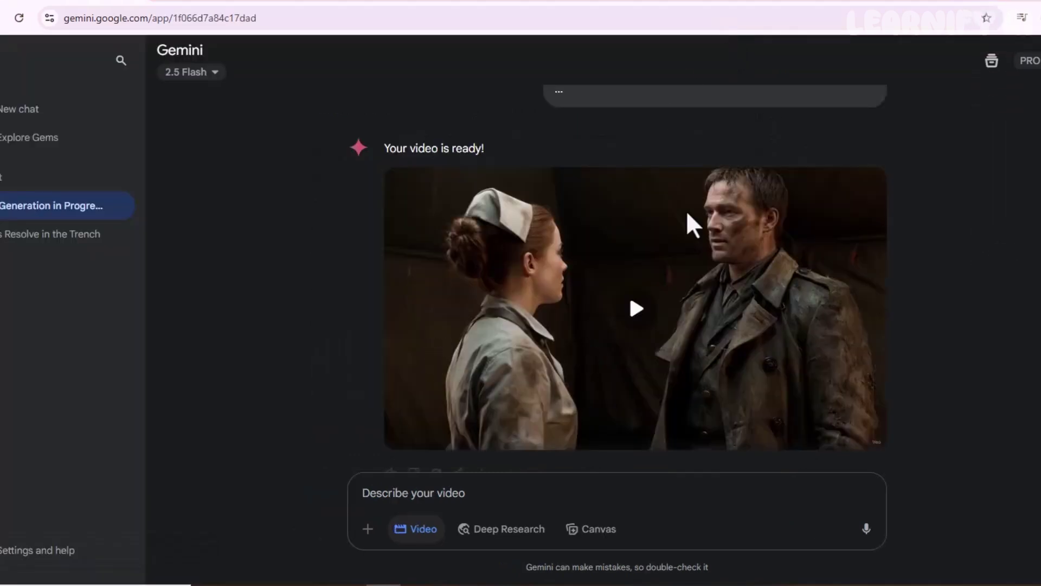
mouse_move(867, 216)
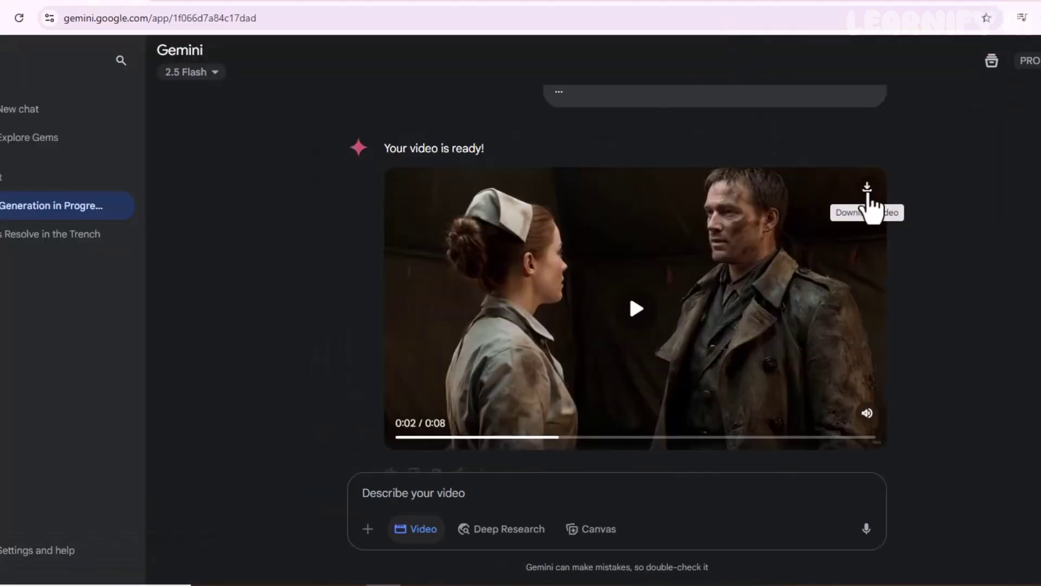
click(868, 188)
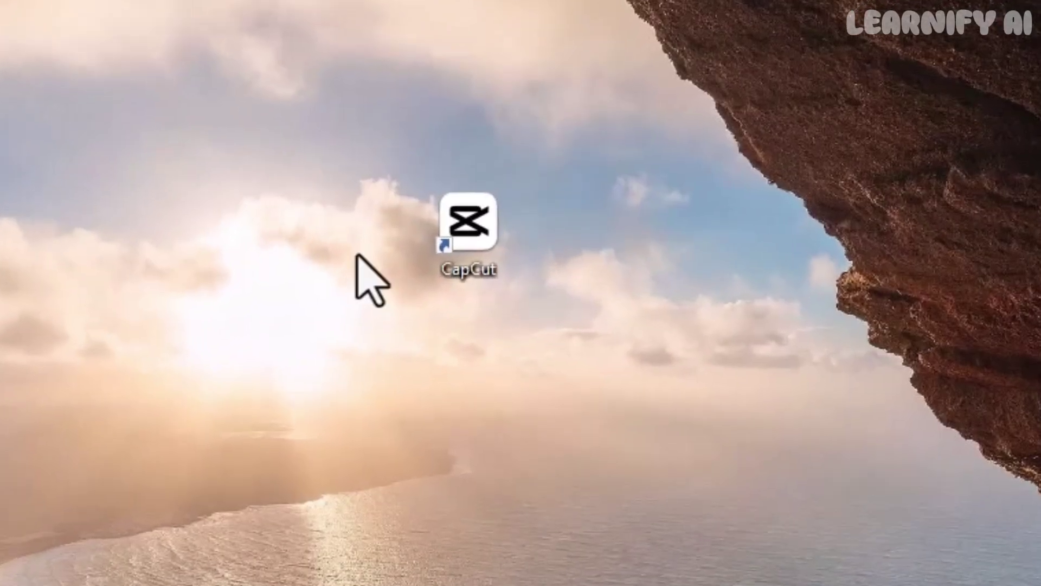
double_click(503, 233)
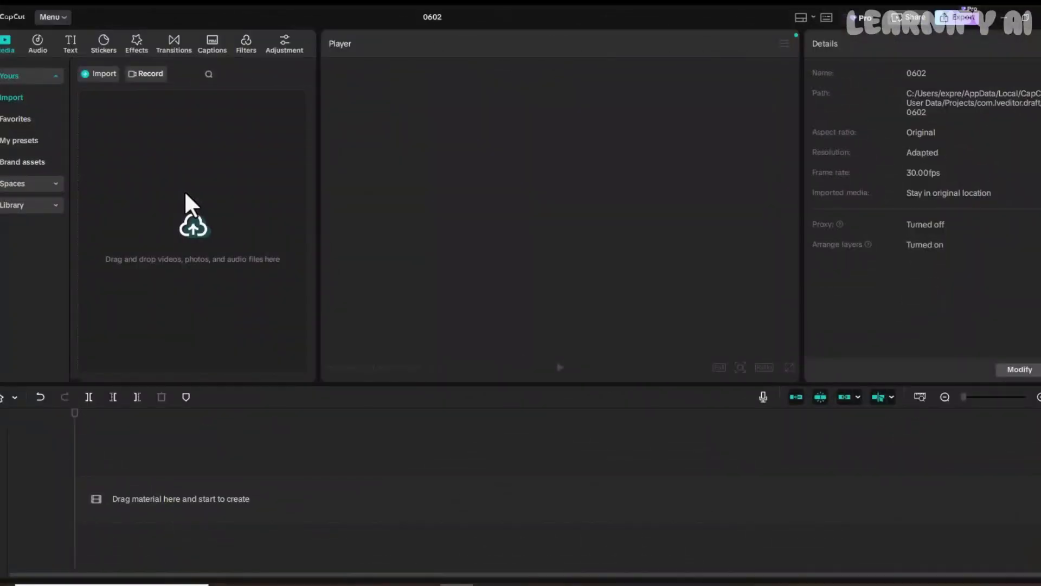
Import all 18 downloaded clips into CapCut project 0602
click(187, 209)
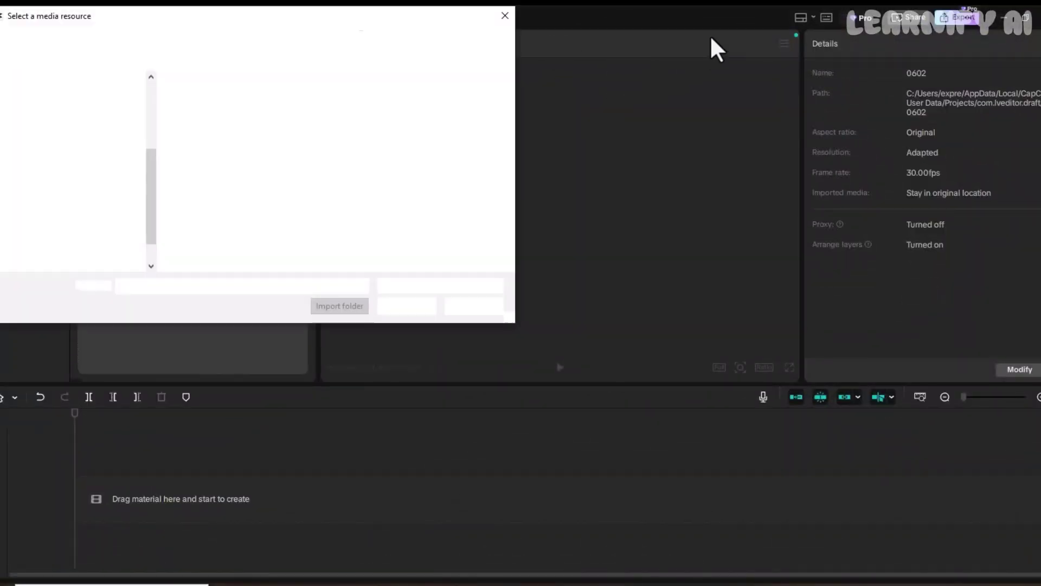
key(ctrl+a)
click(406, 306)
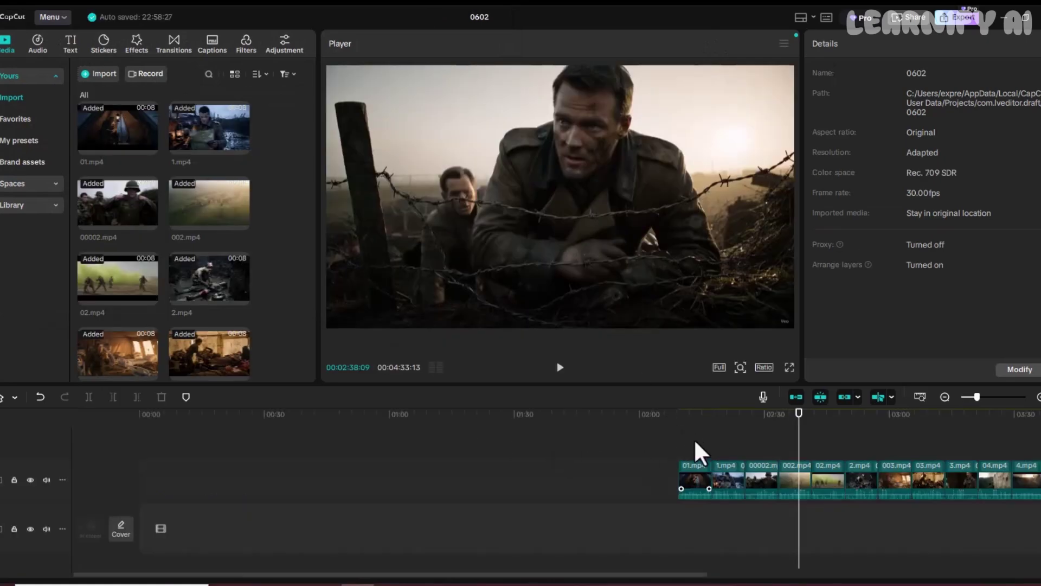
Line the clips up in order on the main video track, from 01.mp4 through last.mp4
click(695, 454)
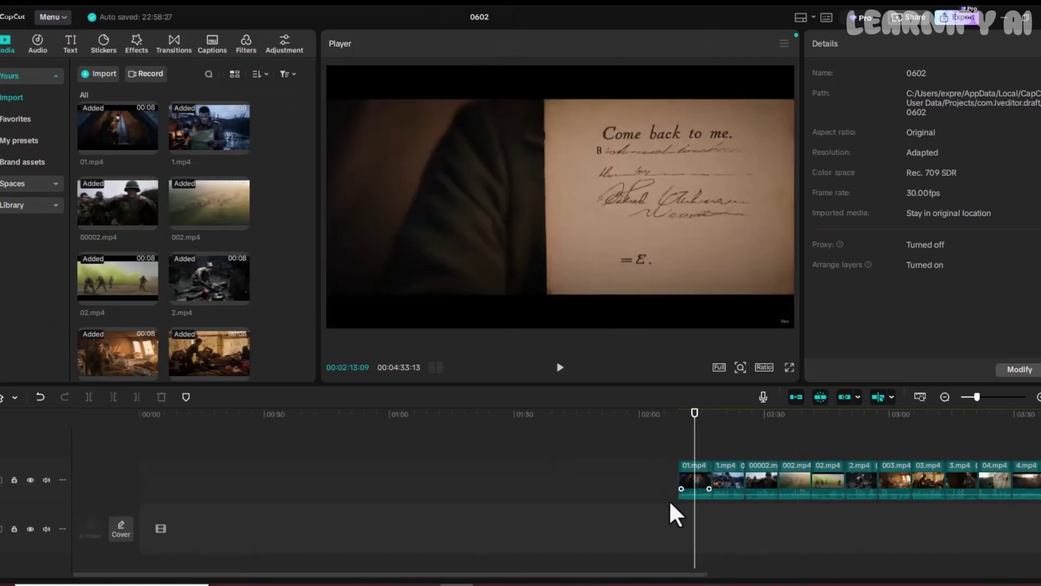
drag(692, 480, 705, 523)
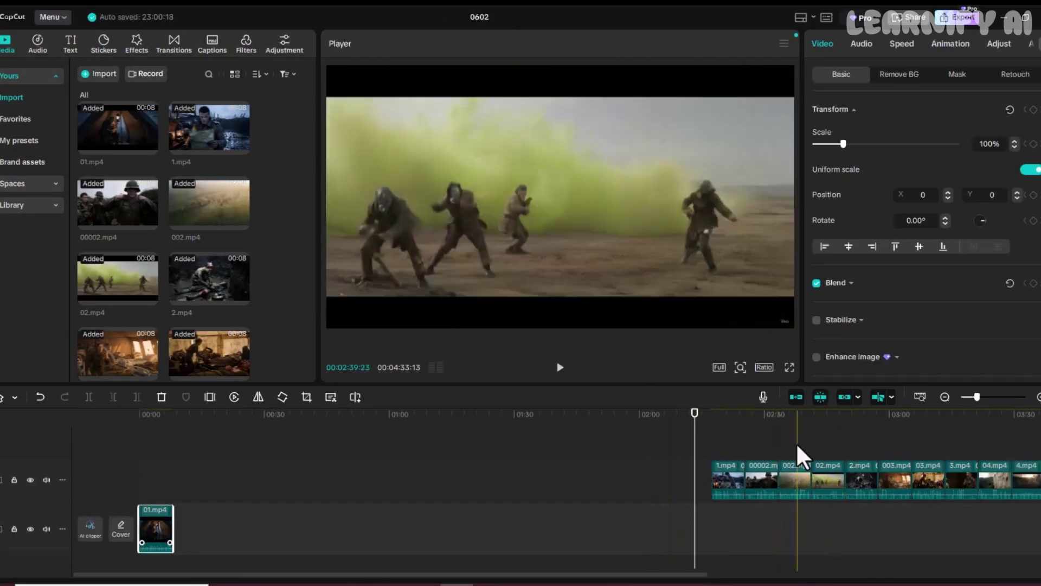
drag(792, 479, 697, 529)
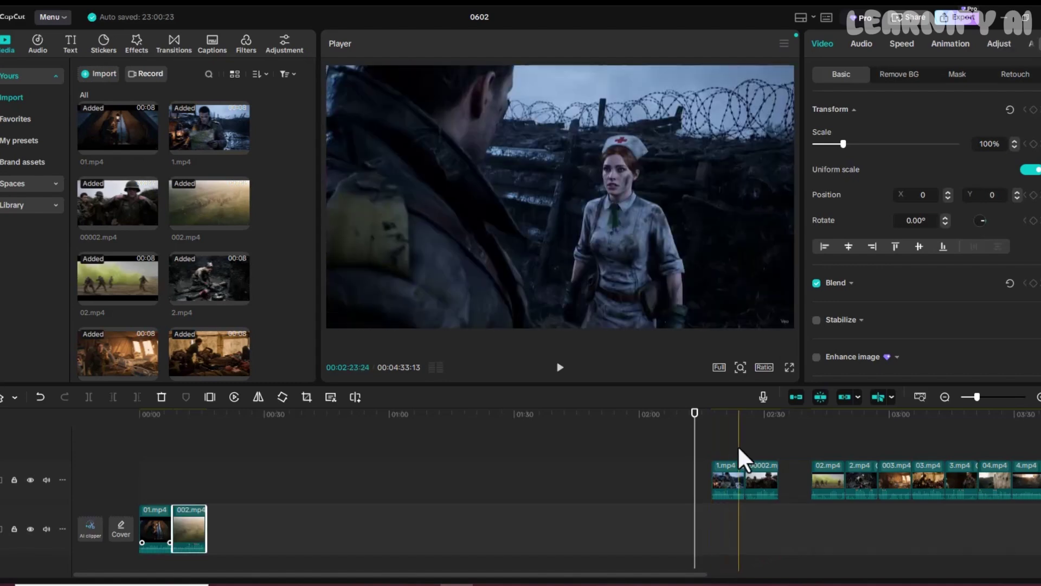
drag(761, 472, 222, 528)
drag(727, 478, 255, 529)
drag(829, 477, 289, 528)
drag(860, 472, 323, 529)
drag(896, 477, 356, 529)
drag(929, 477, 459, 529)
drag(749, 472, 206, 529)
drag(749, 453, 745, 528)
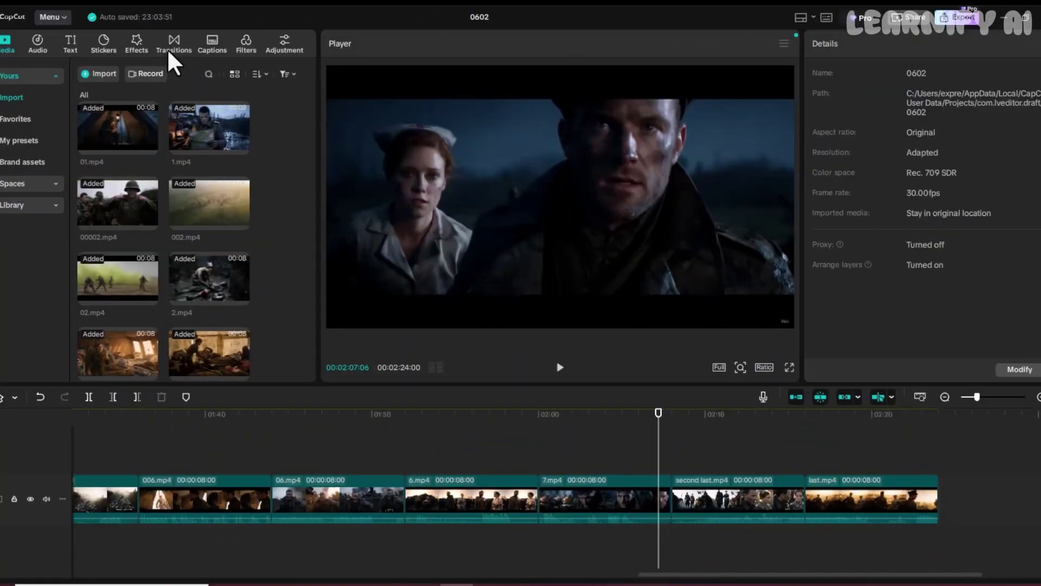
Search the transitions for 'dark' and download the Black Fade transition
click(174, 44)
click(147, 73)
text(dark)
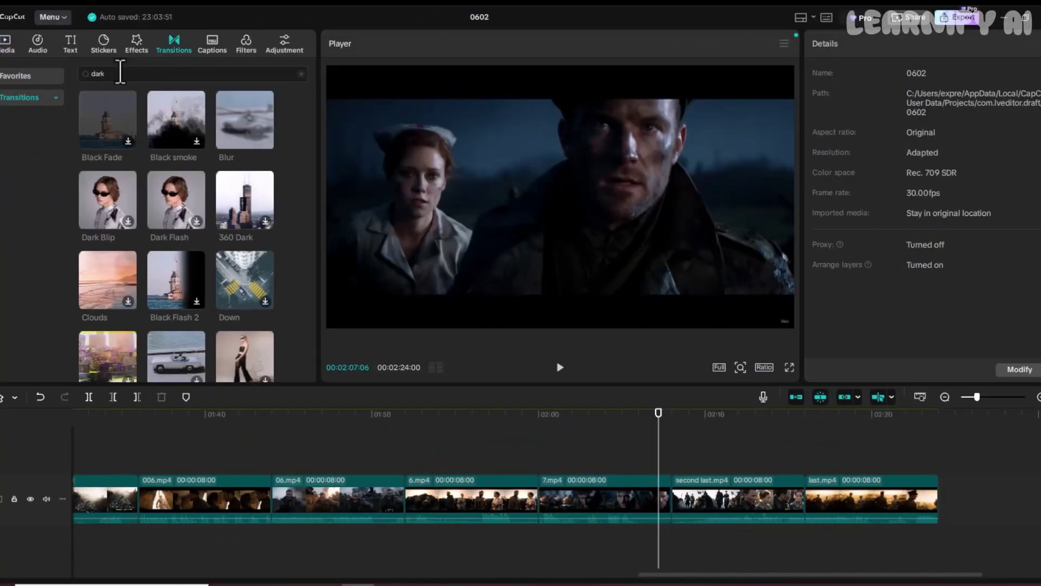
click(94, 116)
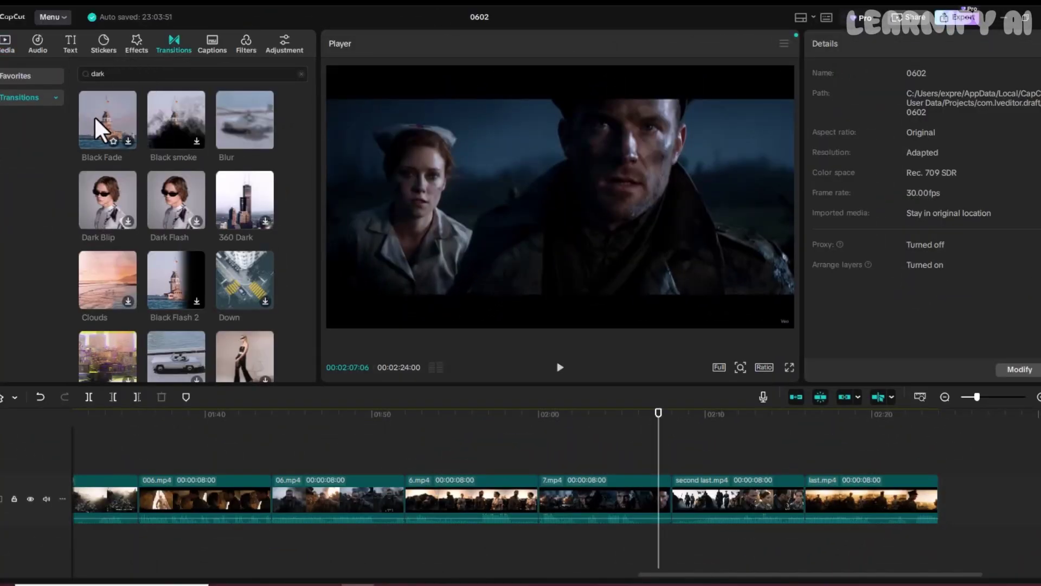
Place Black Fade between 7.mp4 and second last.mp4, and between second last.mp4 and last.mp4
drag(93, 115, 589, 425)
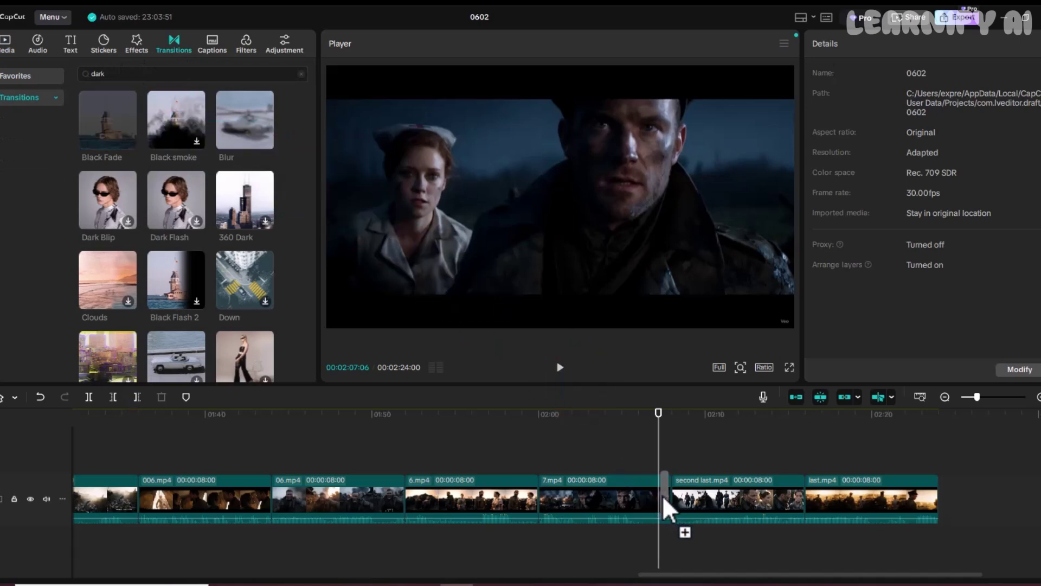
drag(663, 496, 669, 500)
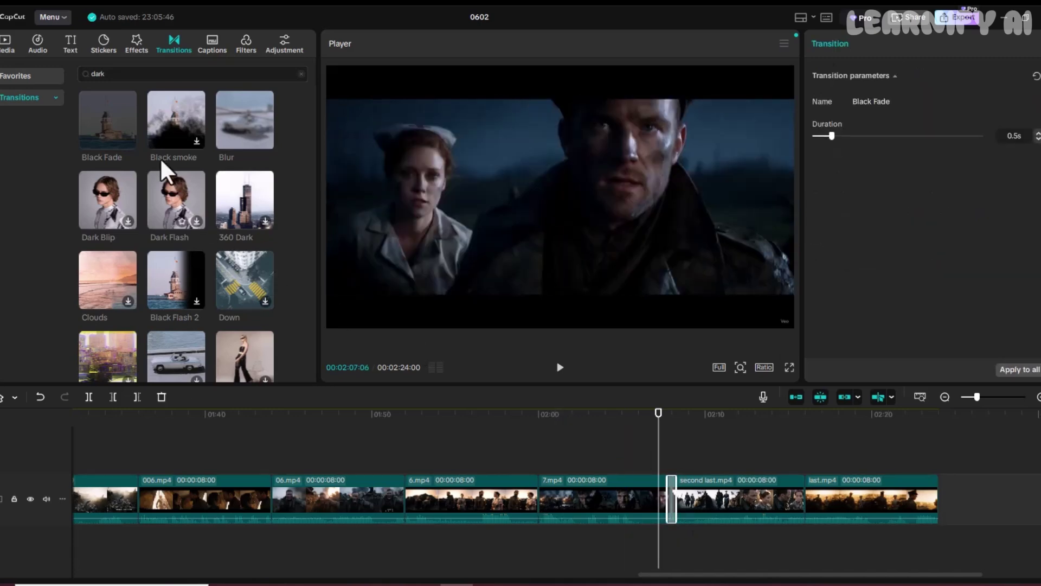
drag(118, 113, 797, 413)
drag(802, 498, 801, 497)
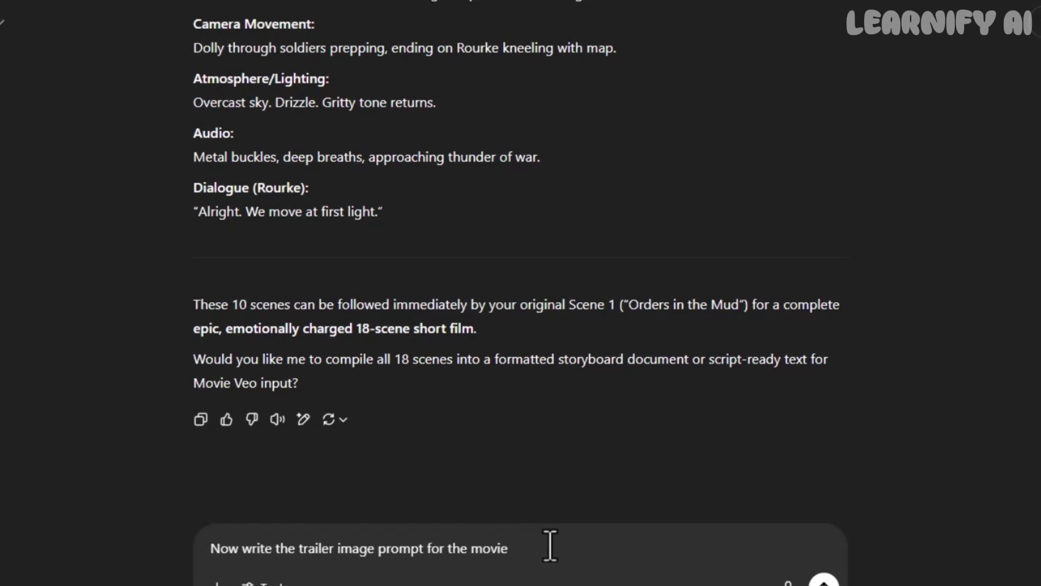
Send the trailer prompt request and select the returned prompt through the Lighting/Mood section
key(Return)
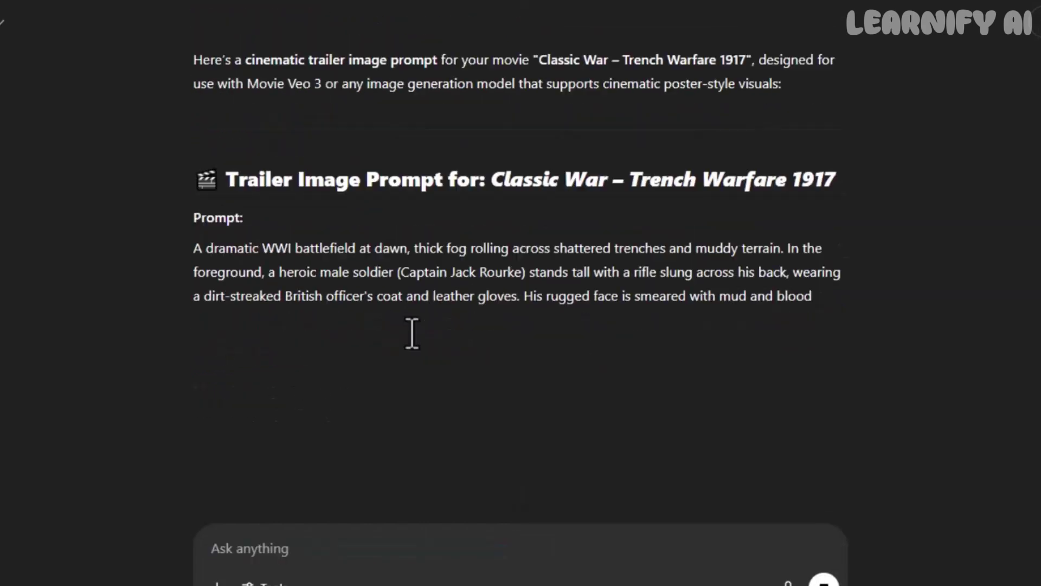
scroll(705, 329, down, 3)
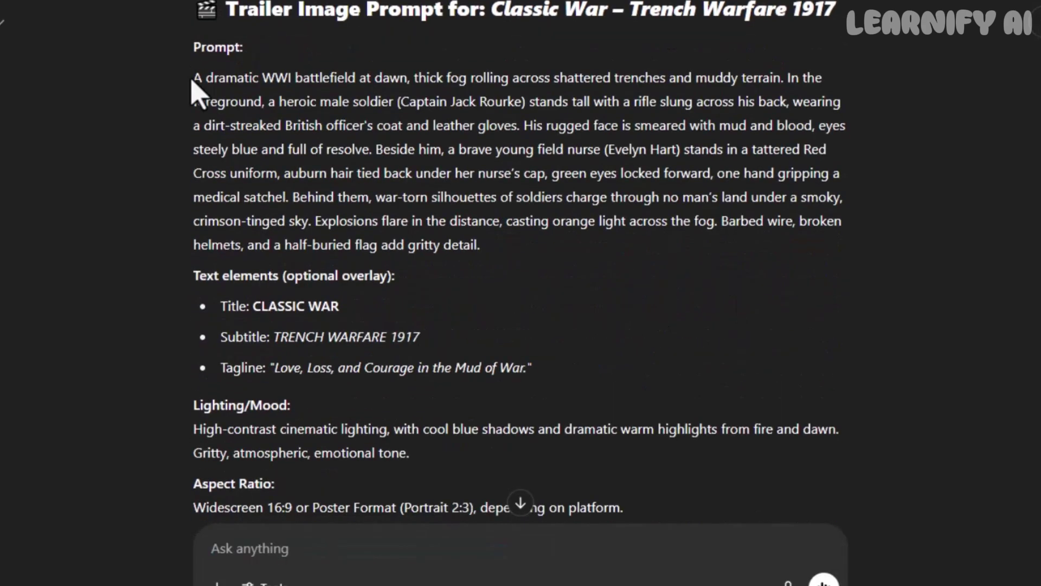
drag(208, 82, 388, 453)
right_click(387, 445)
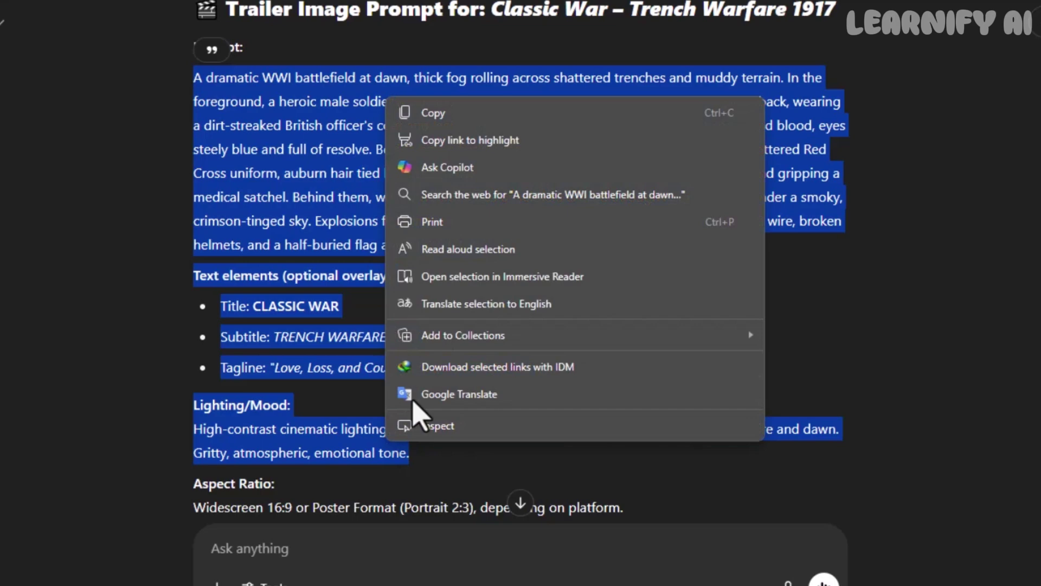
Copy the prompt and set PicLumen to 16:9 with two images per batch
click(444, 113)
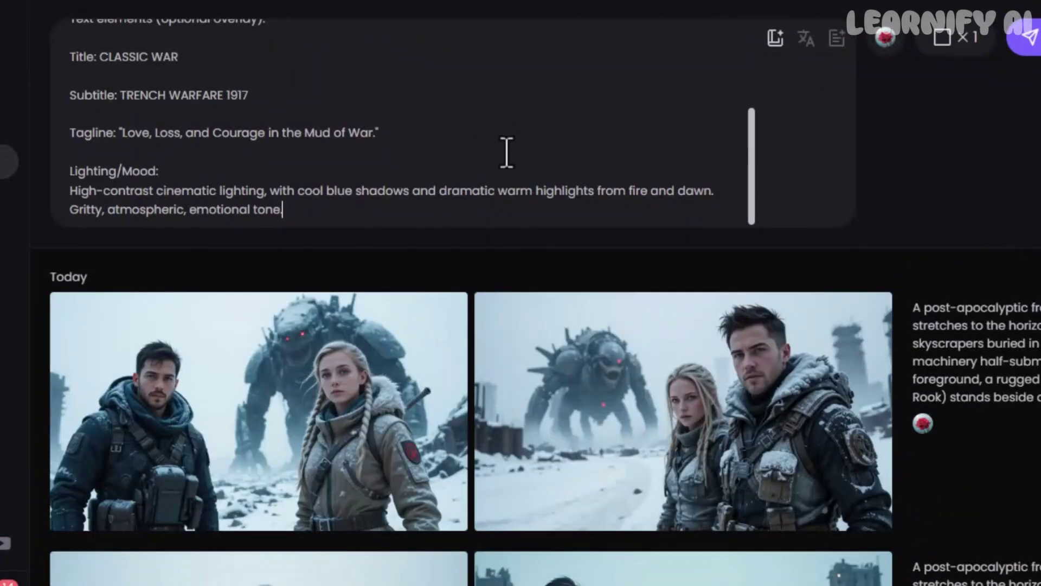
click(946, 42)
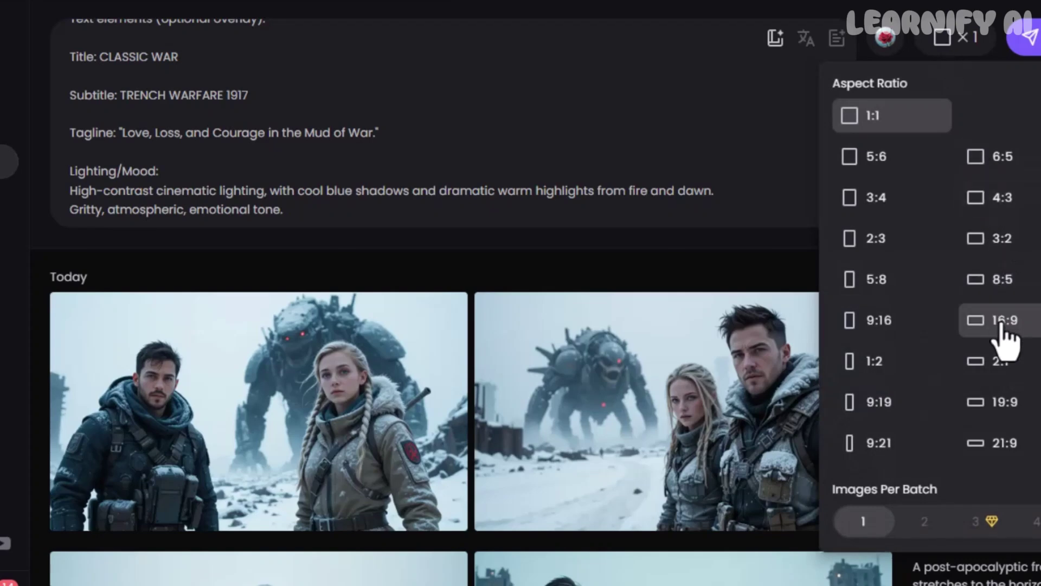
click(1003, 325)
click(952, 41)
click(924, 521)
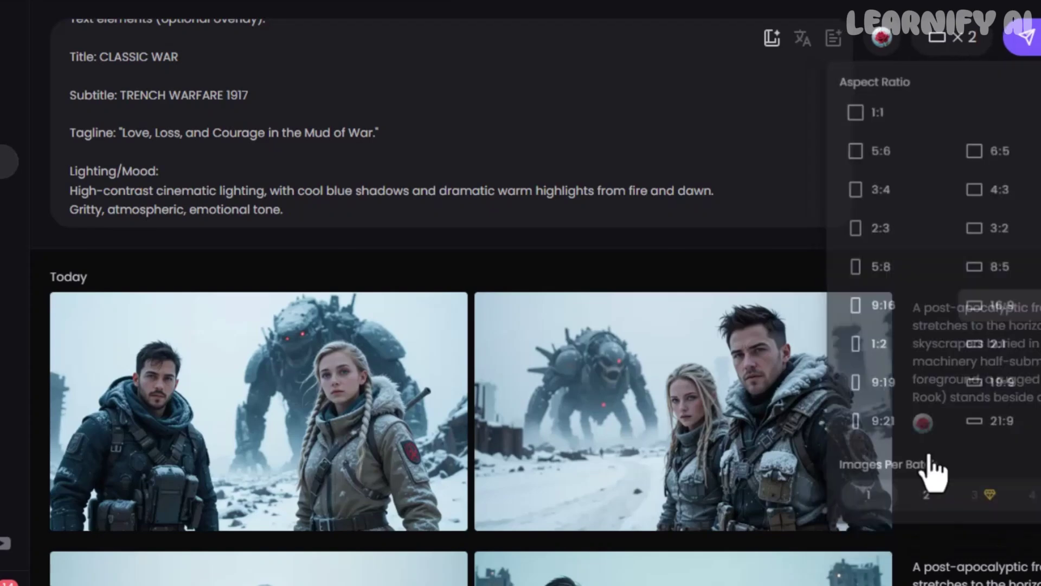
Choose a generation model and generate the images from the prompt
click(881, 38)
click(669, 168)
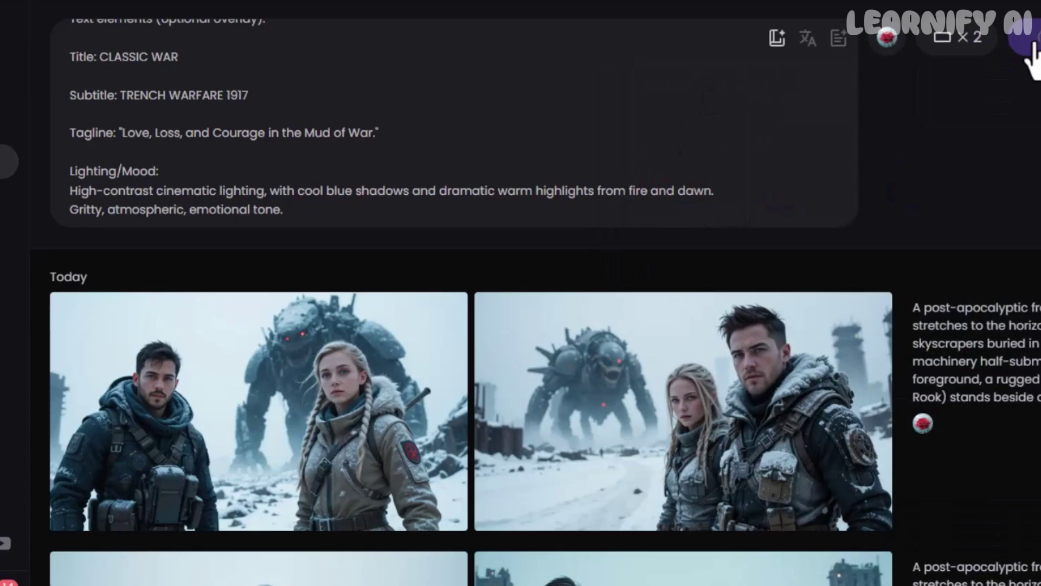
click(1023, 39)
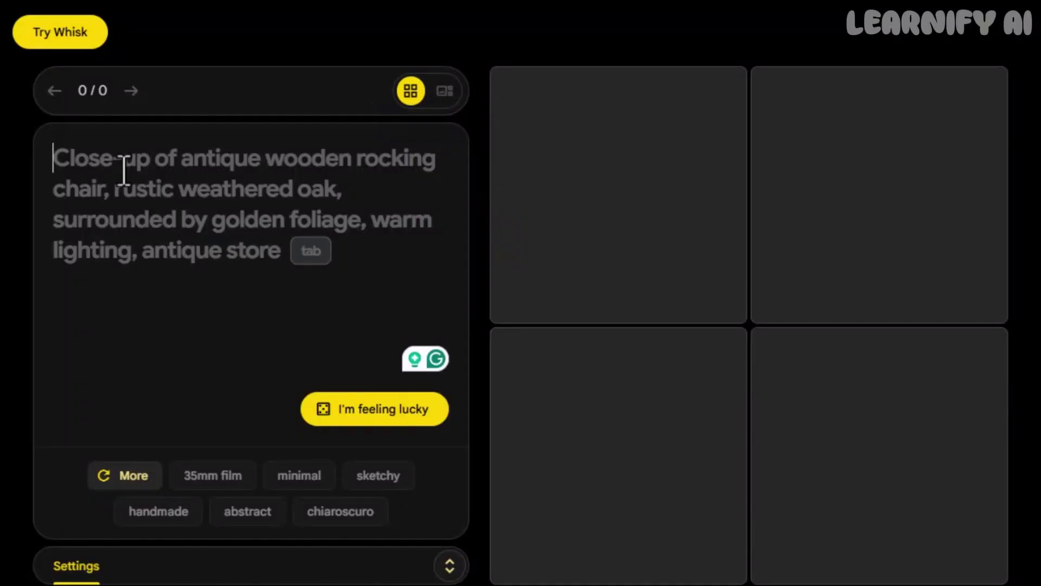
Paste the WWI prompt into ImageFX, confirm Landscape 16:9, and create the images
key(ctrl+v)
click(450, 566)
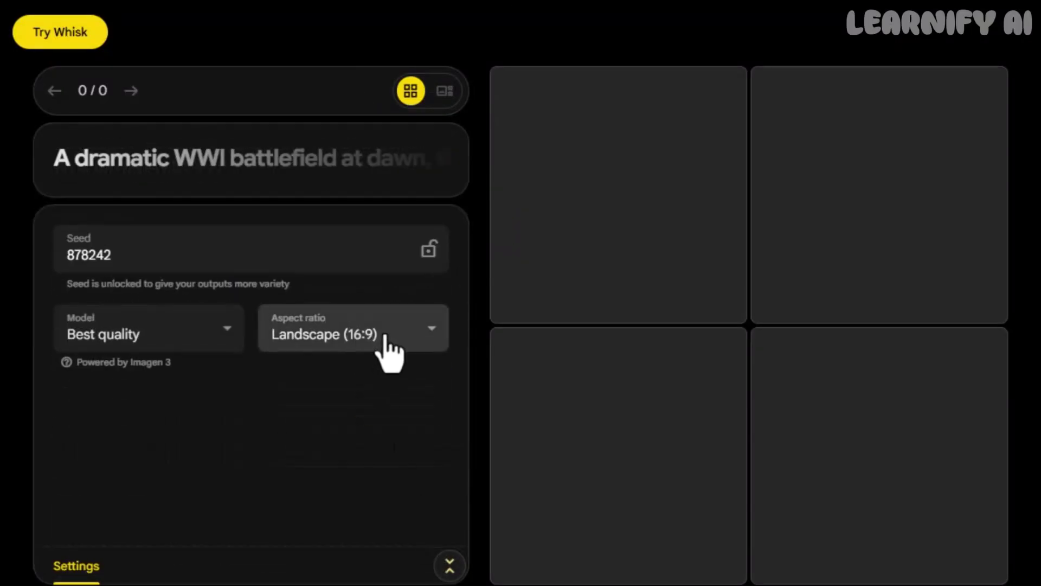
click(450, 566)
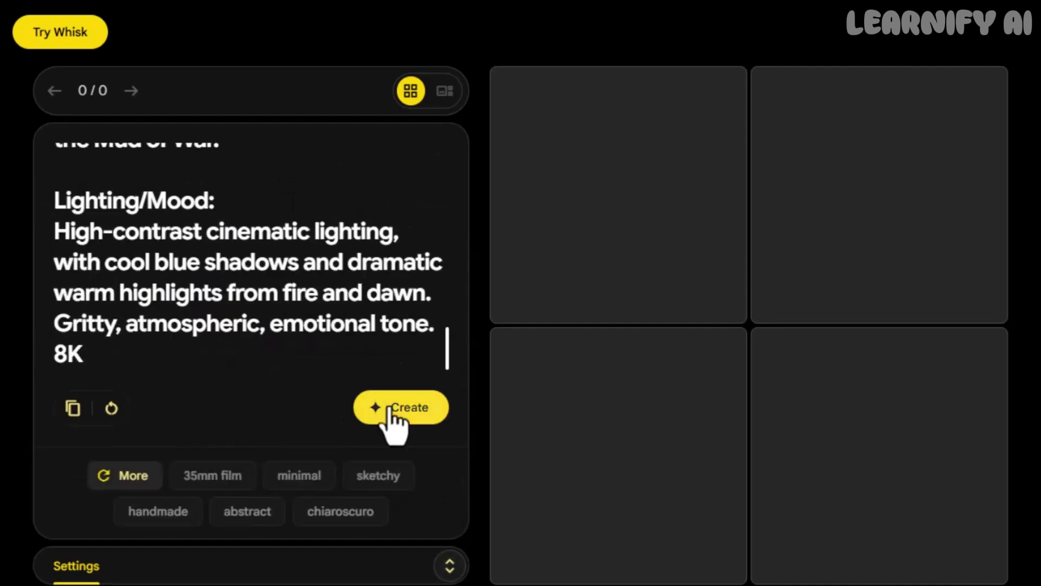
click(390, 408)
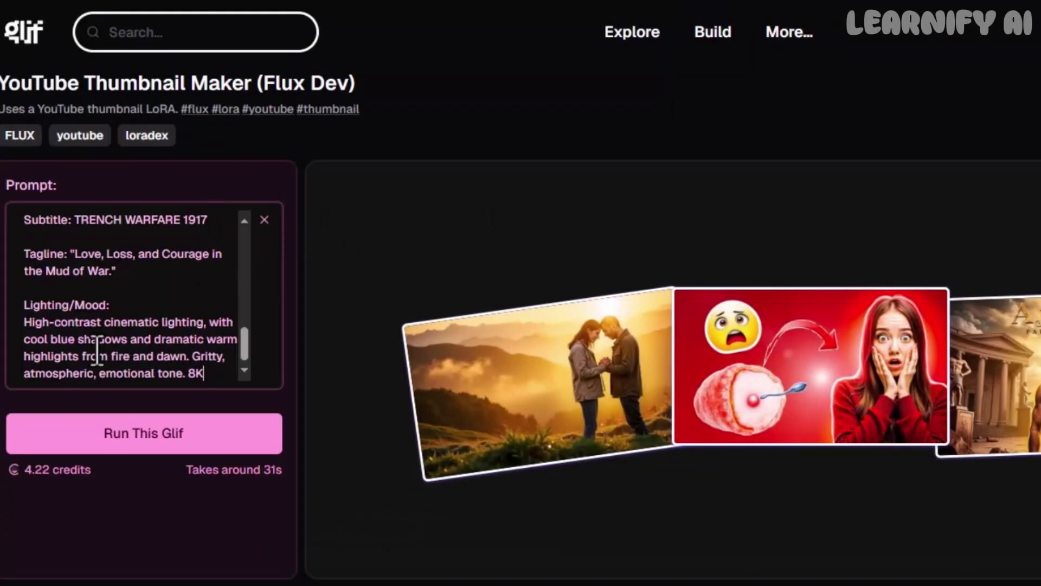
Run the YouTube Thumbnail Maker glif, view the CLASSIC WAR thumbnail, then open the Veo model page
click(142, 437)
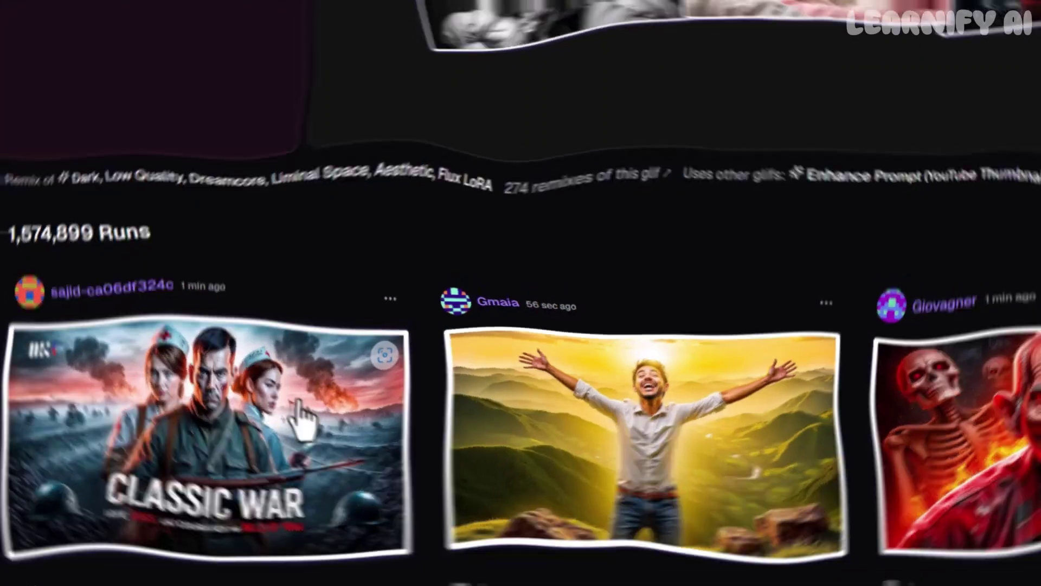
click(302, 419)
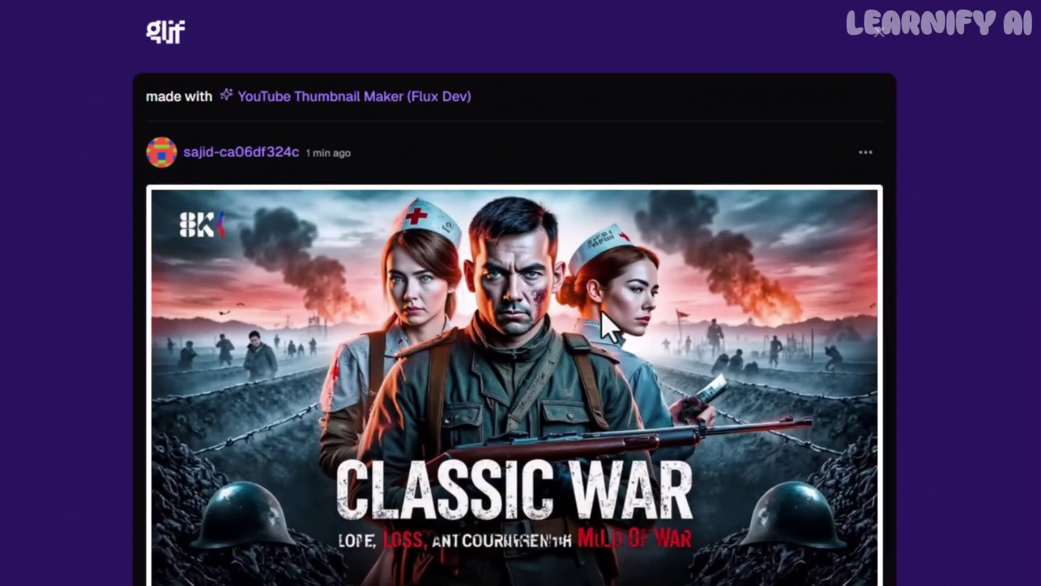
scroll(602, 328, down, 3)
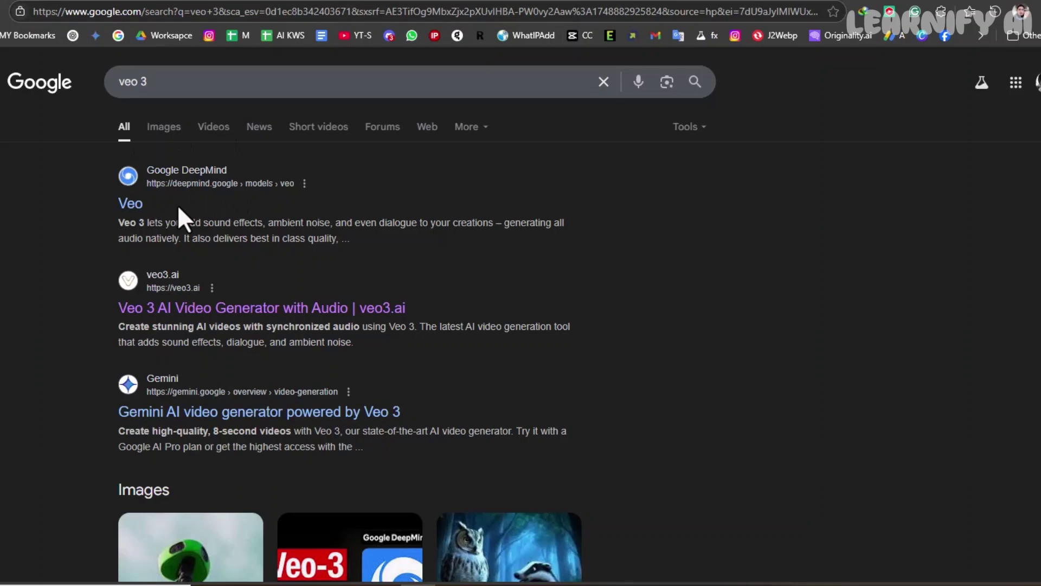
click(265, 188)
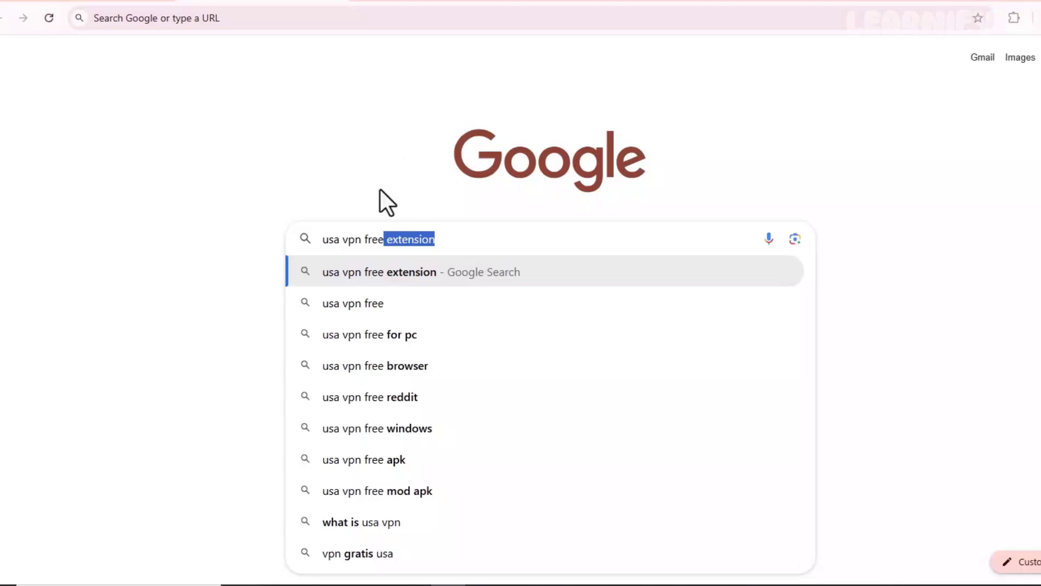
Search Google for 'usa vpn free extension' and look over the results
key(BackSpace)
text(ex)
key(Return)
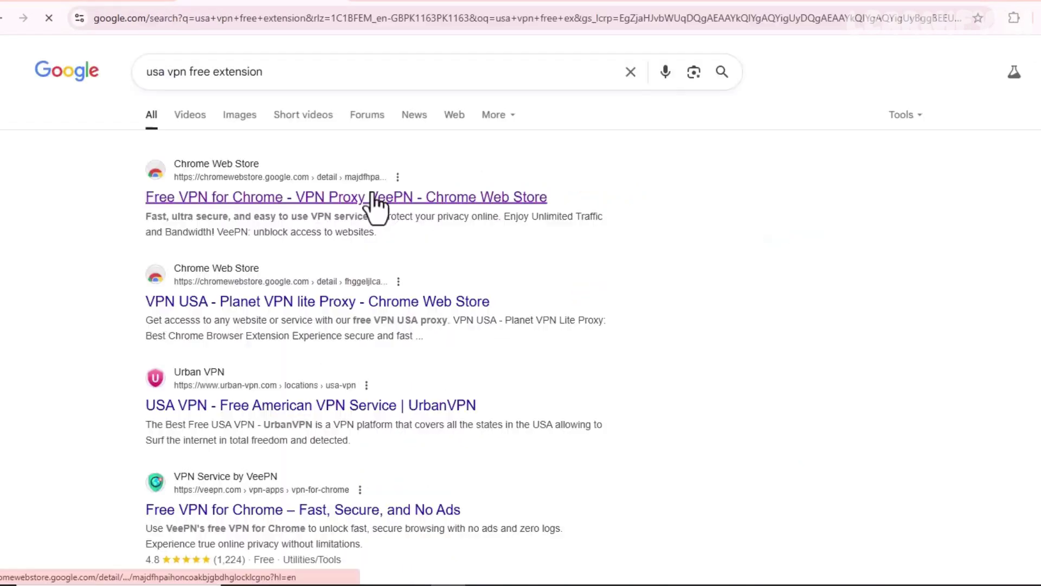
scroll(388, 424, down, 10)
scroll(387, 424, up, 10)
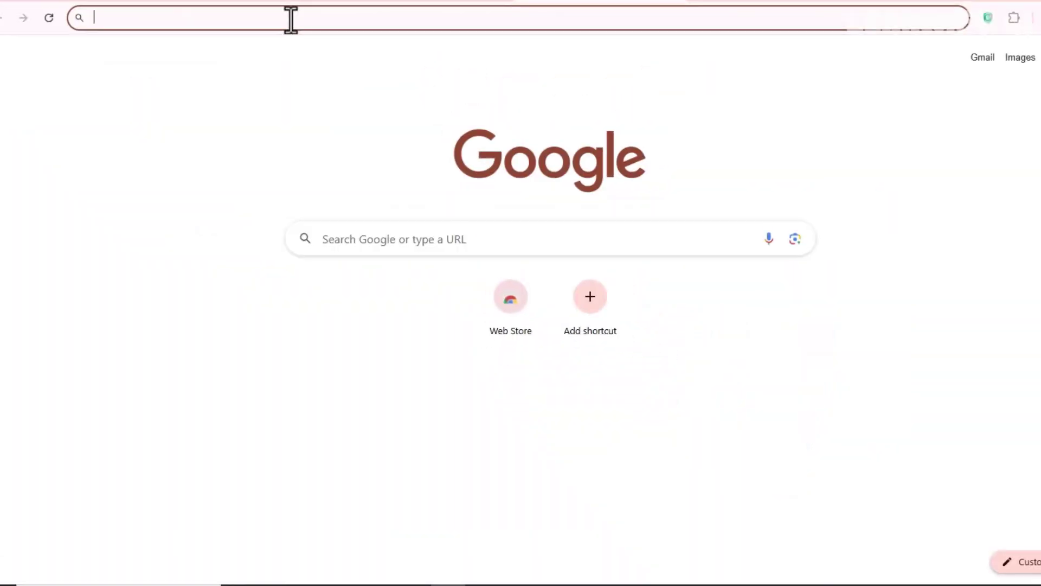
Go to one.google.com/join/ai-student and scroll through the Gemini Pro student offer
key(ctrl+v)
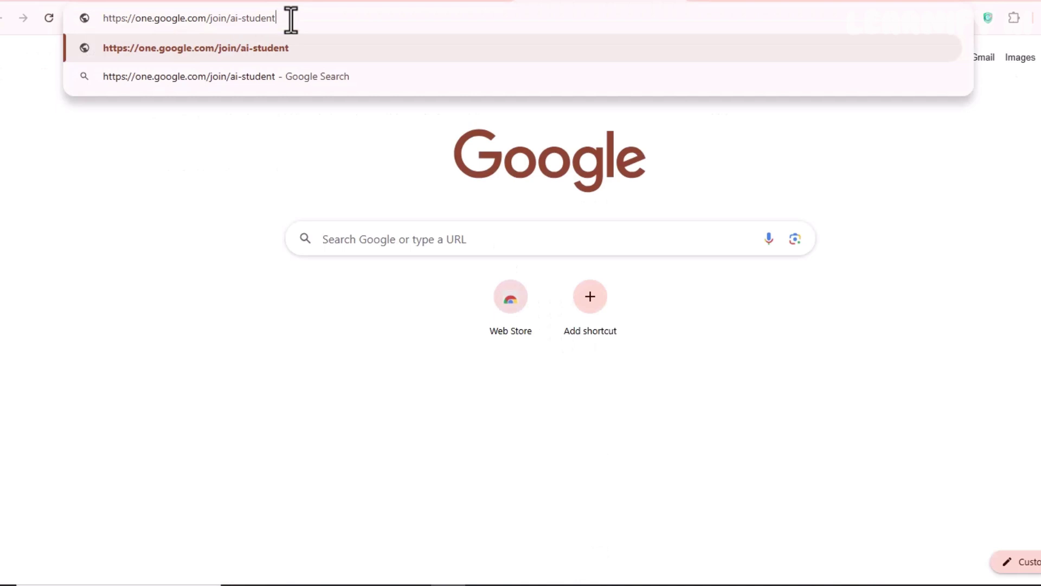
key(Return)
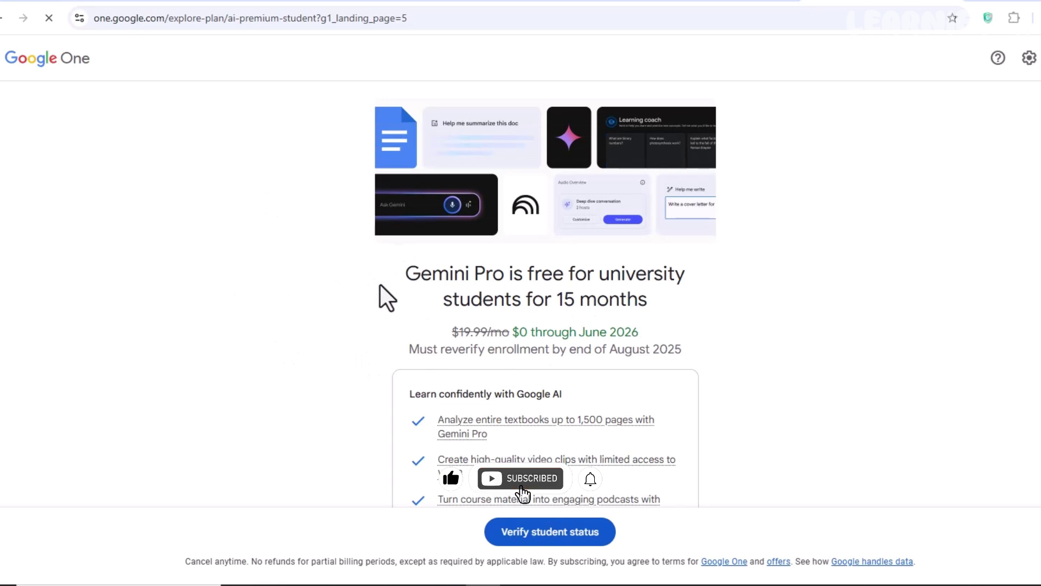
scroll(382, 295, down, 1)
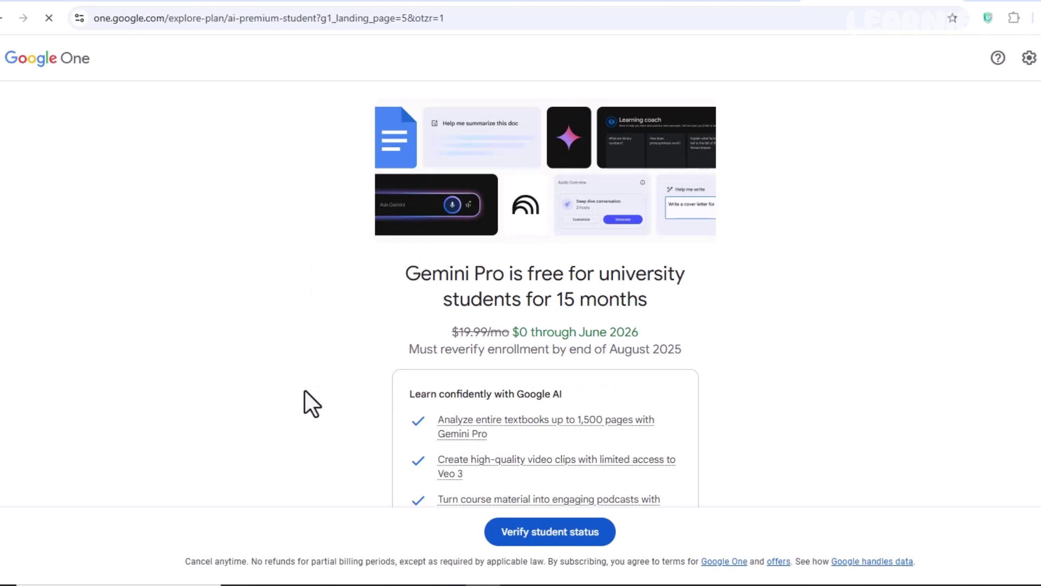
scroll(305, 389, down, 1)
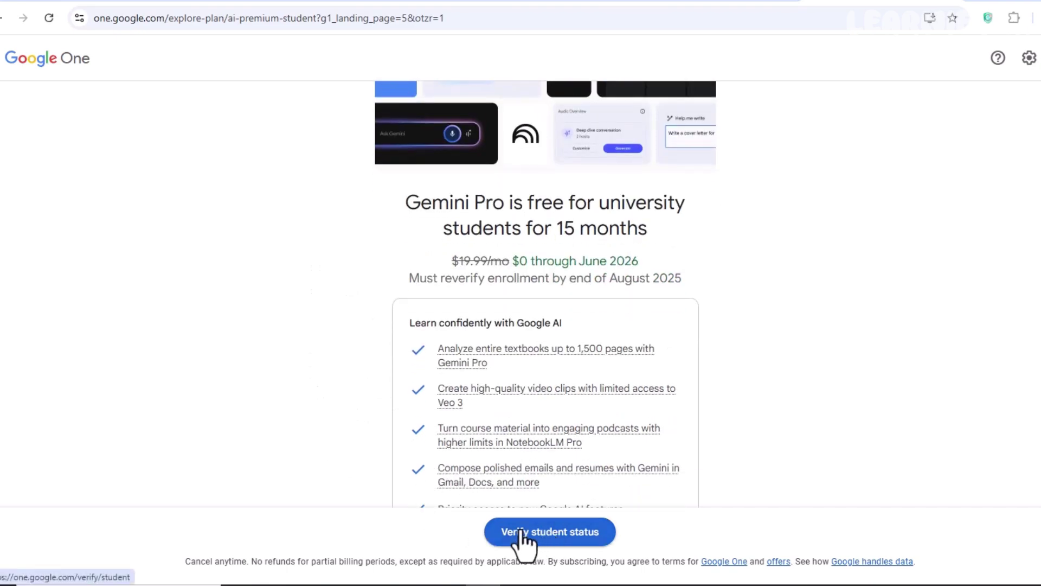
Verify student status, choose to add a card, and expand the billing address fields
click(544, 534)
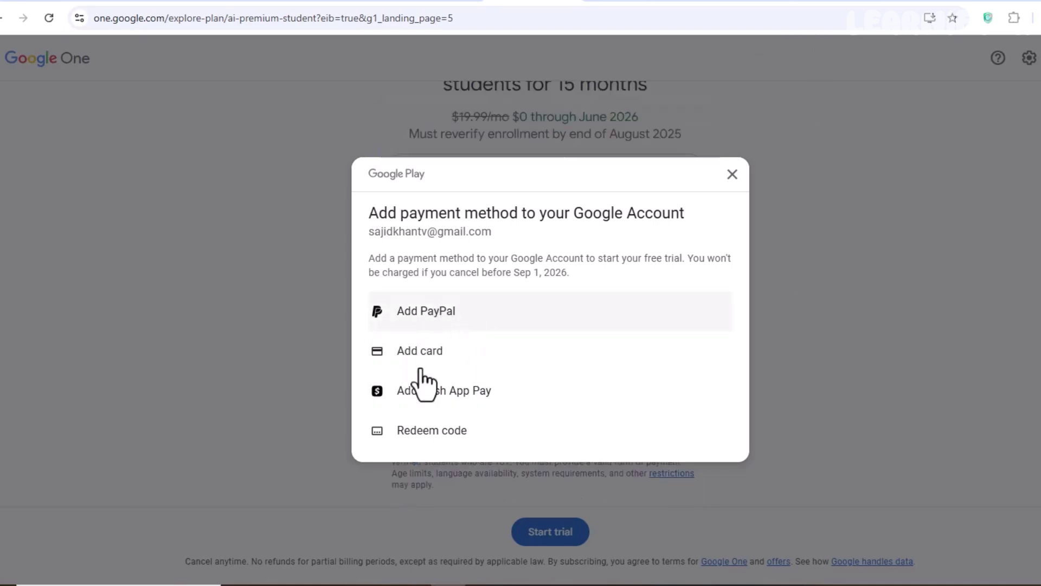
click(422, 352)
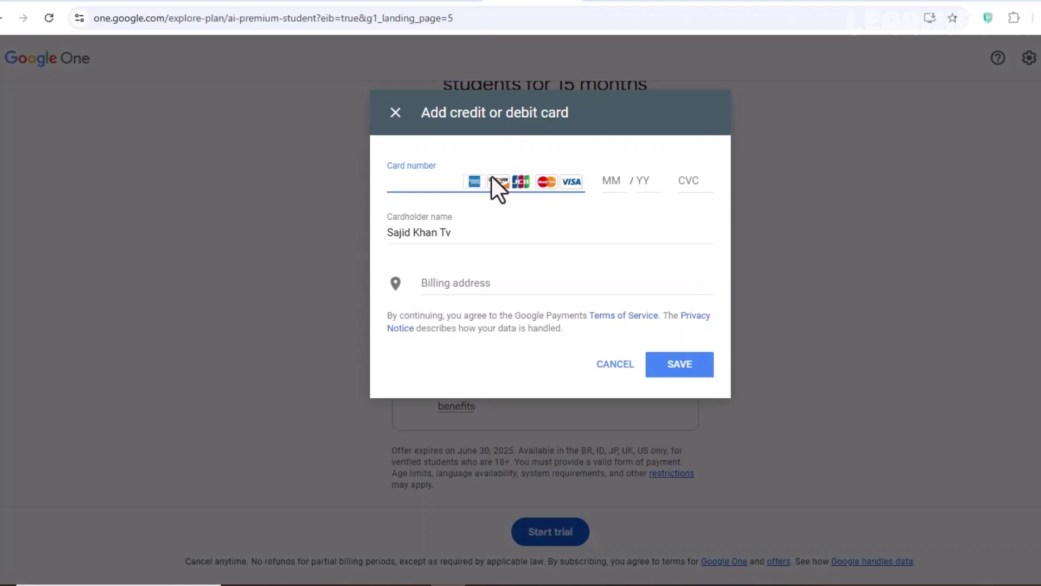
click(466, 285)
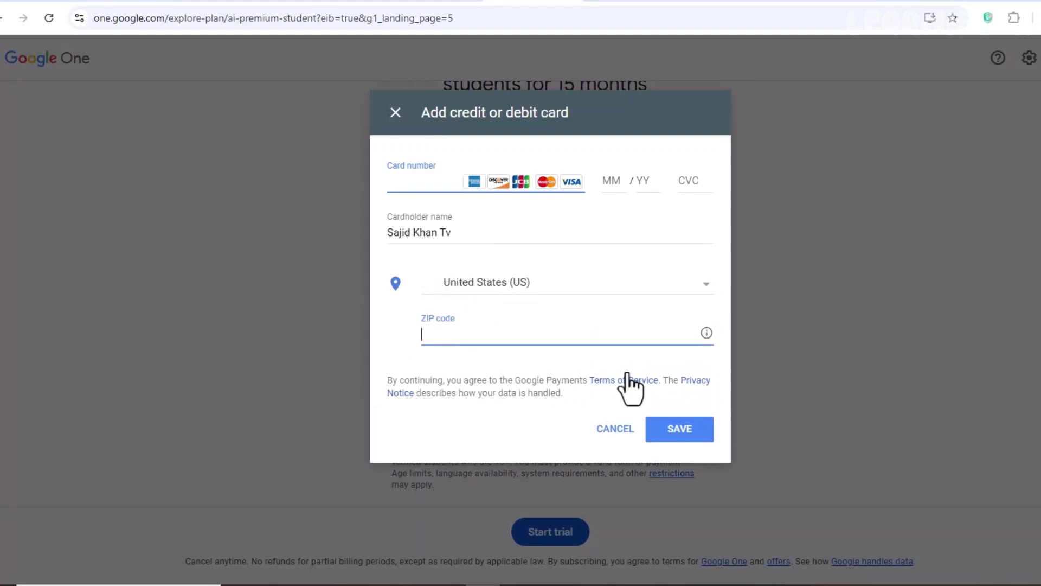